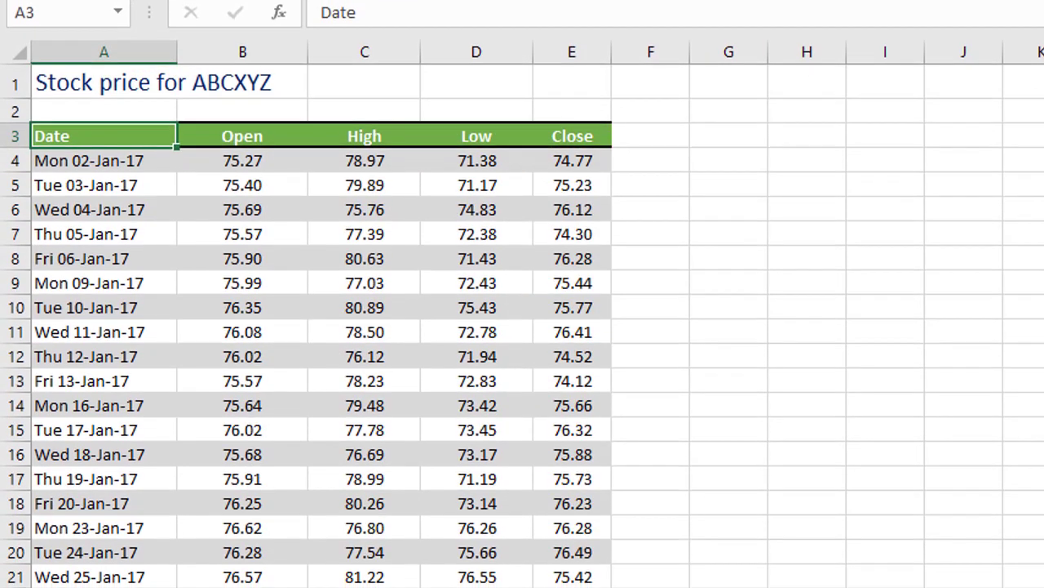
Step: Switch from the High-Low-Close sheet to the Open-High-Low-Close sheet
left_click(342, 573)
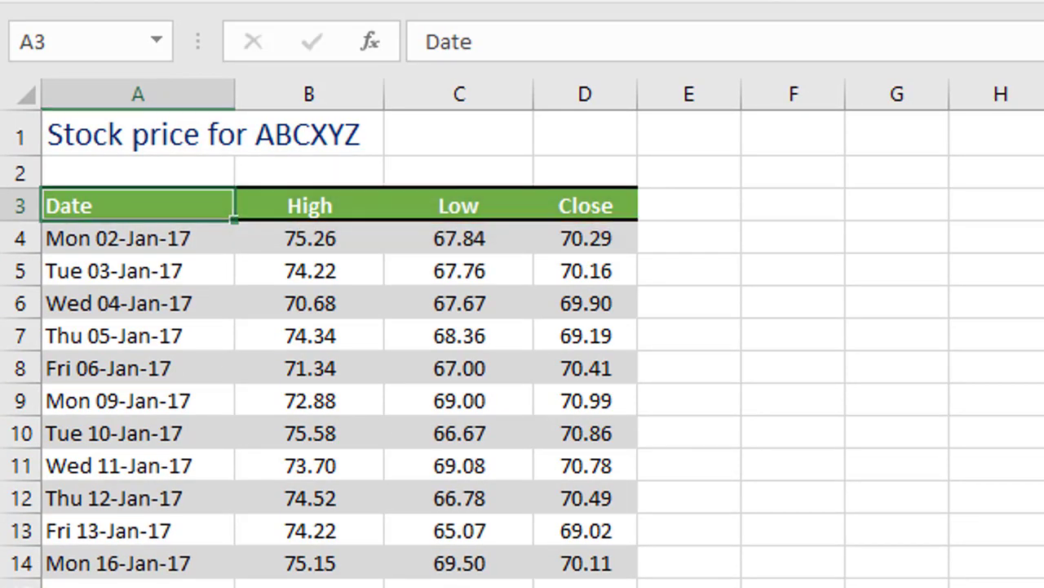
left_click(244, 573)
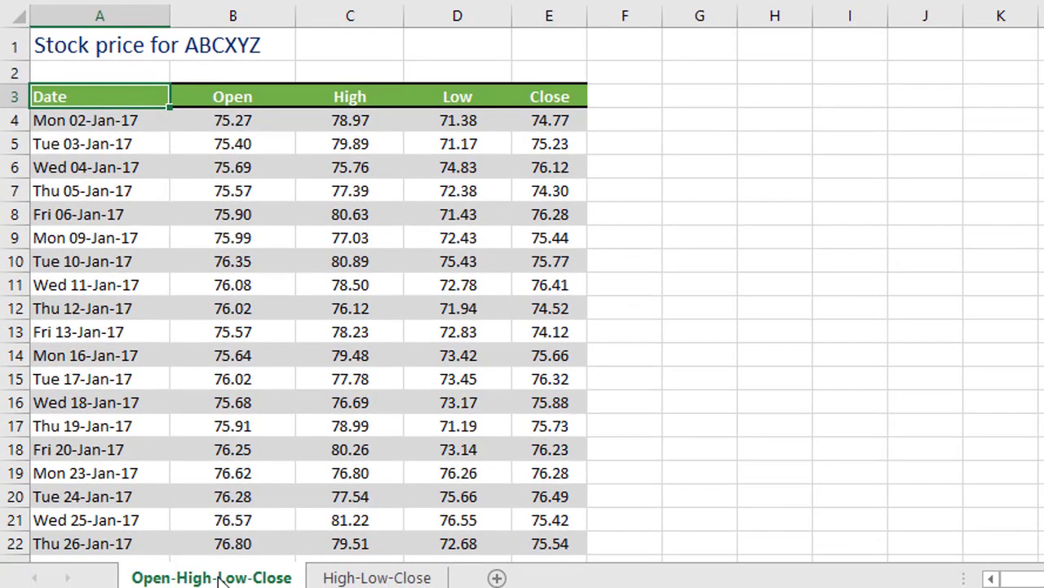
Step: Return to the High-Low-Close sheet and bring up the Waterfall or Stock chart gallery
left_click(348, 578)
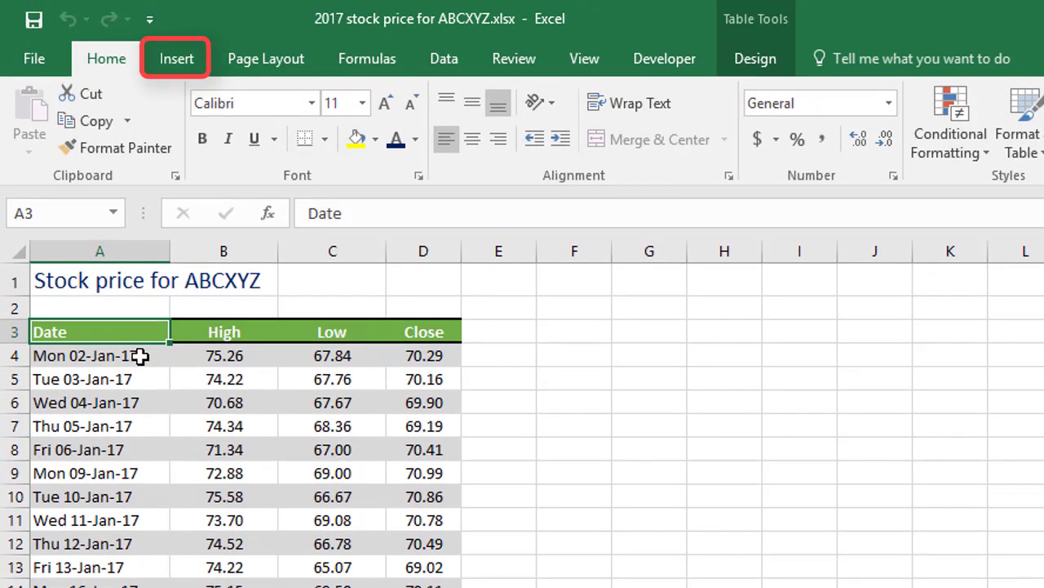
left_click(173, 62)
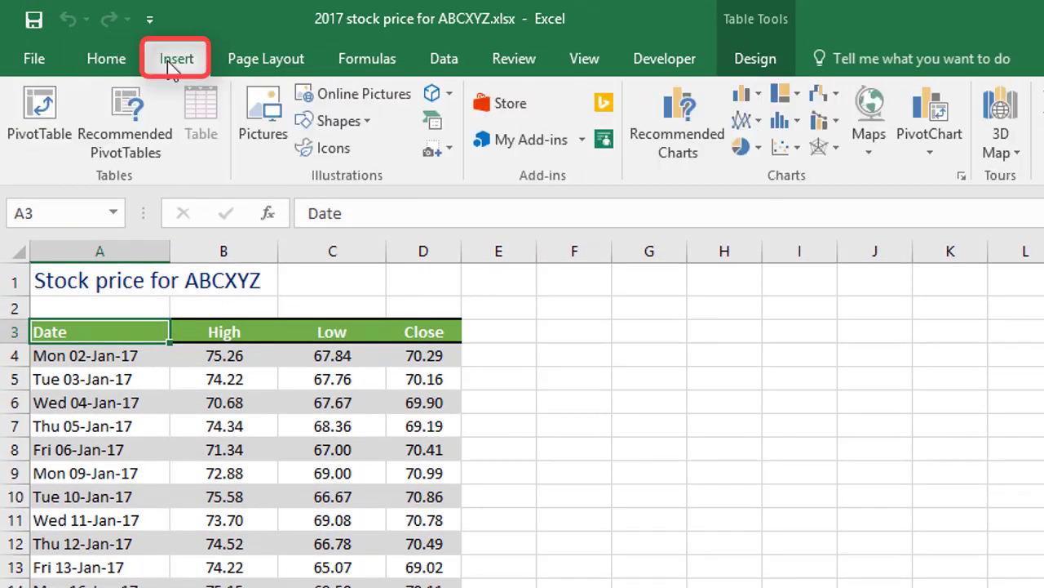
left_click(835, 99)
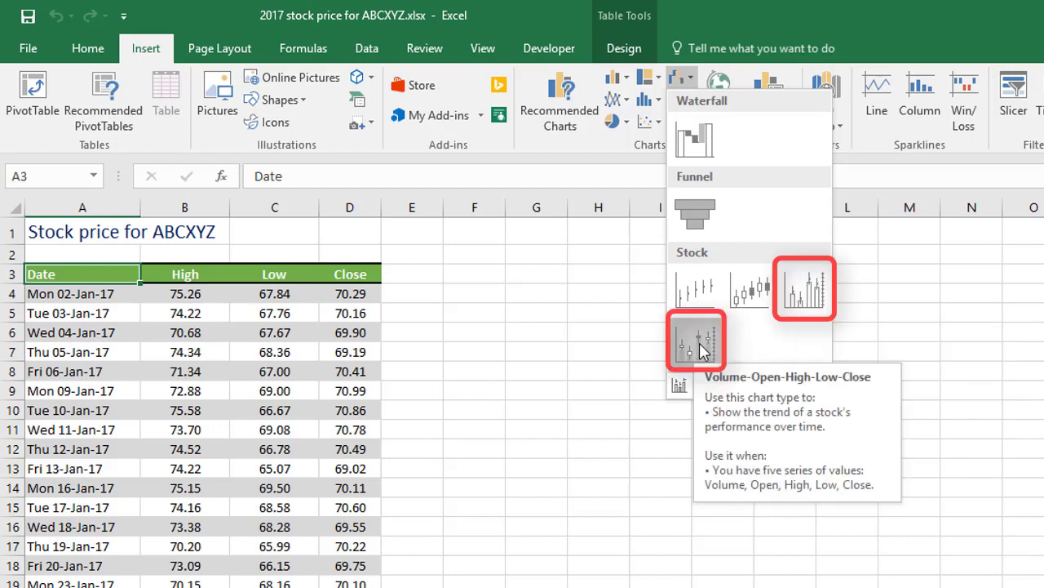
Step: Insert the High-Low-Close stock chart and restrict its data range to A3:D8
left_click(704, 297)
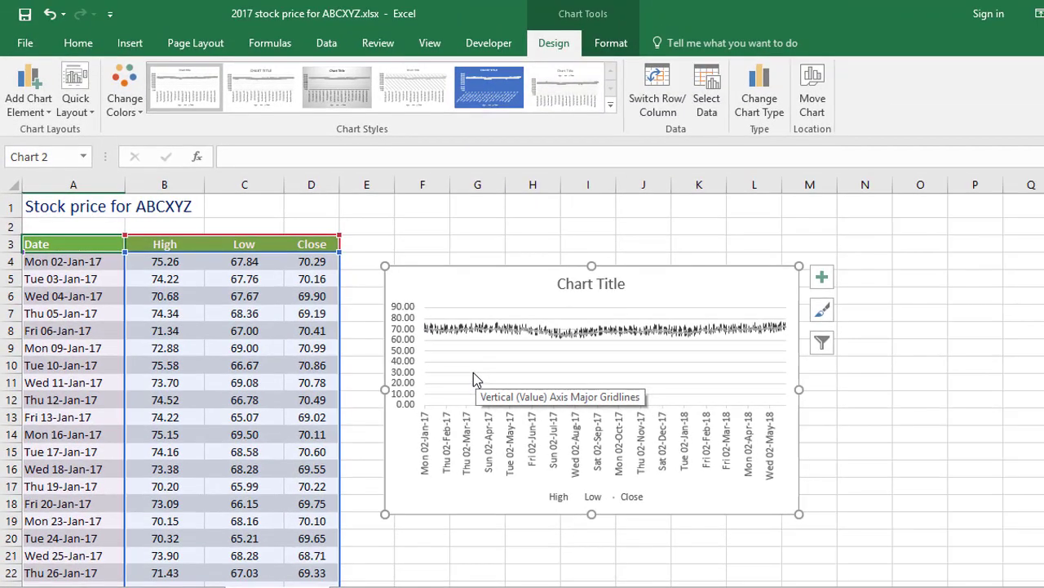
left_click(706, 89)
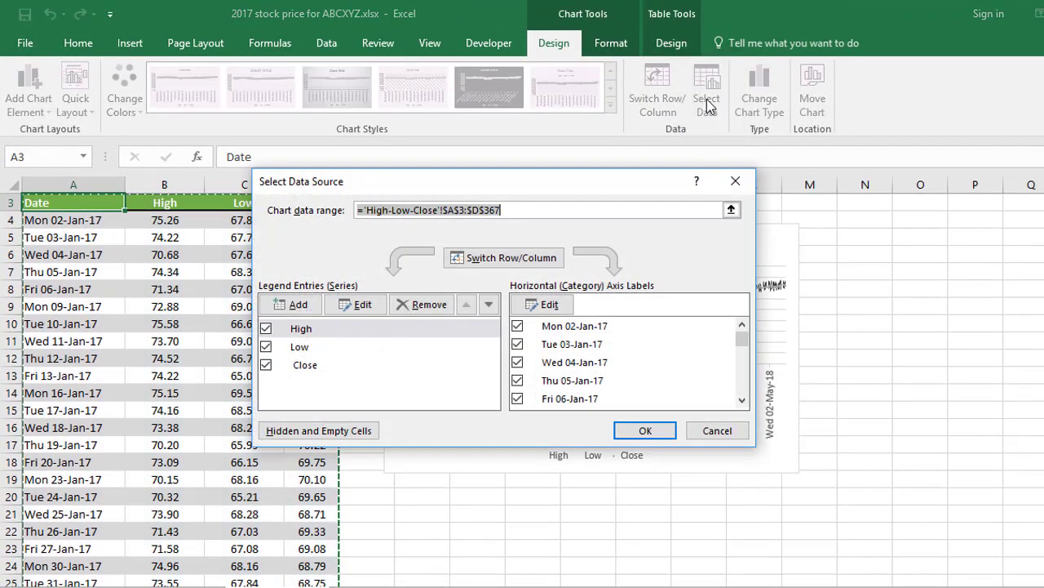
left_click(104, 202)
left_click_drag(104, 202, 292, 295)
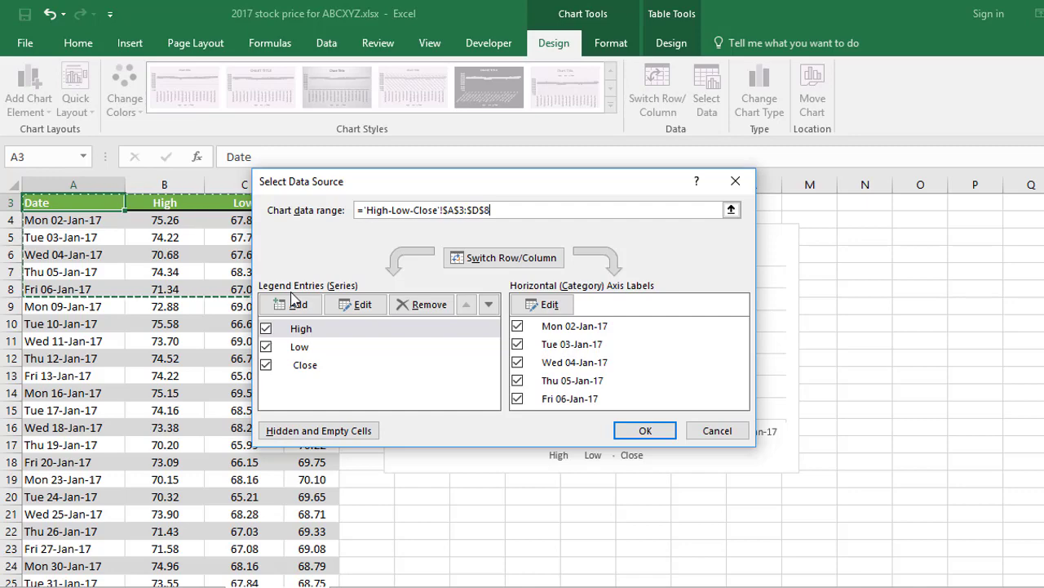
left_click(640, 430)
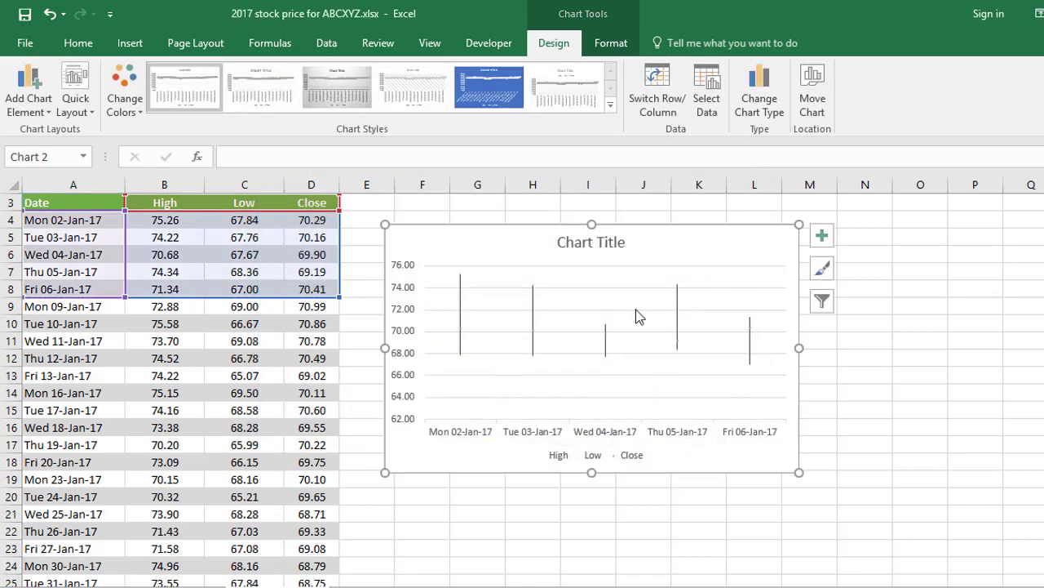
Step: Move the chart beside the price table and stretch it down to about row 20
left_click_drag(666, 270, 629, 243)
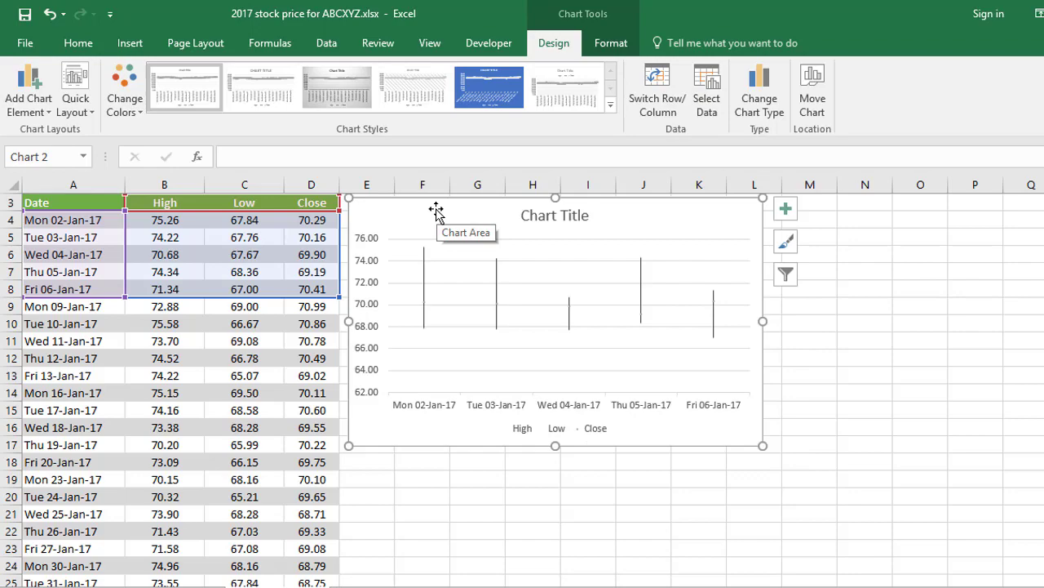
left_click_drag(762, 445, 762, 493)
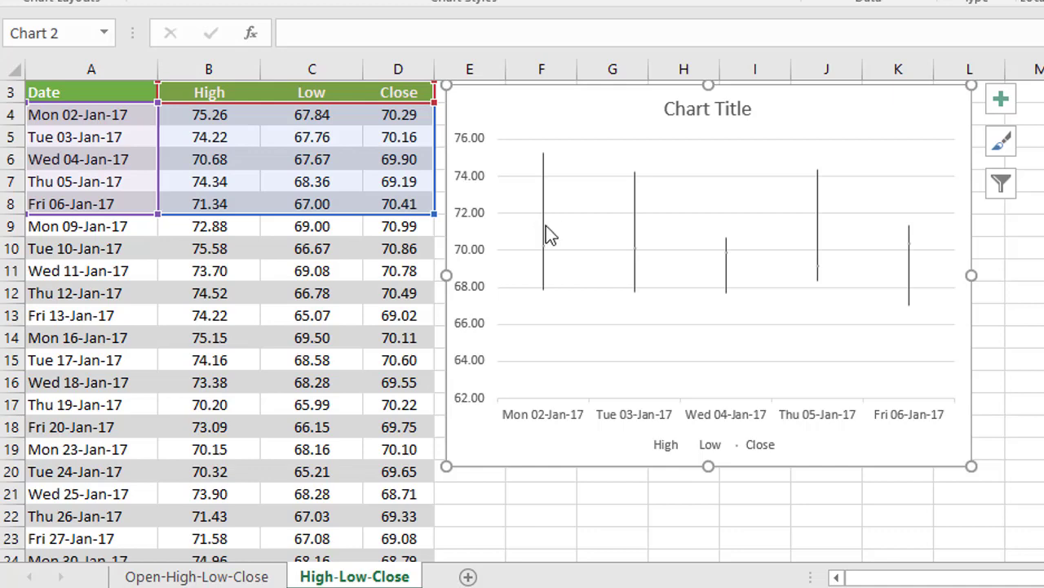
Step: Format the high-low lines as a solid blue 0.75 pt line instead of a gradient
right_click(542, 232)
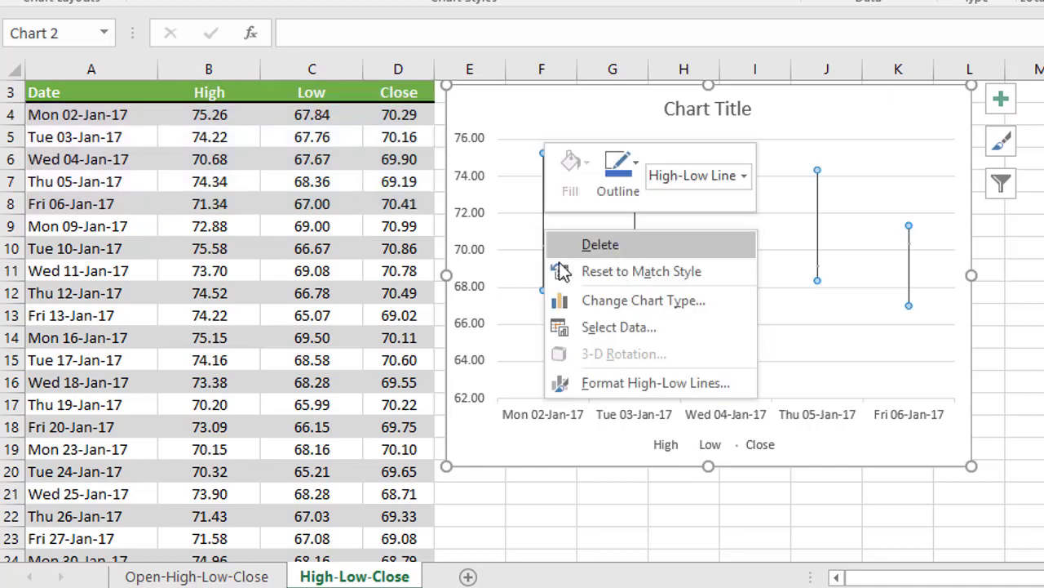
left_click(595, 383)
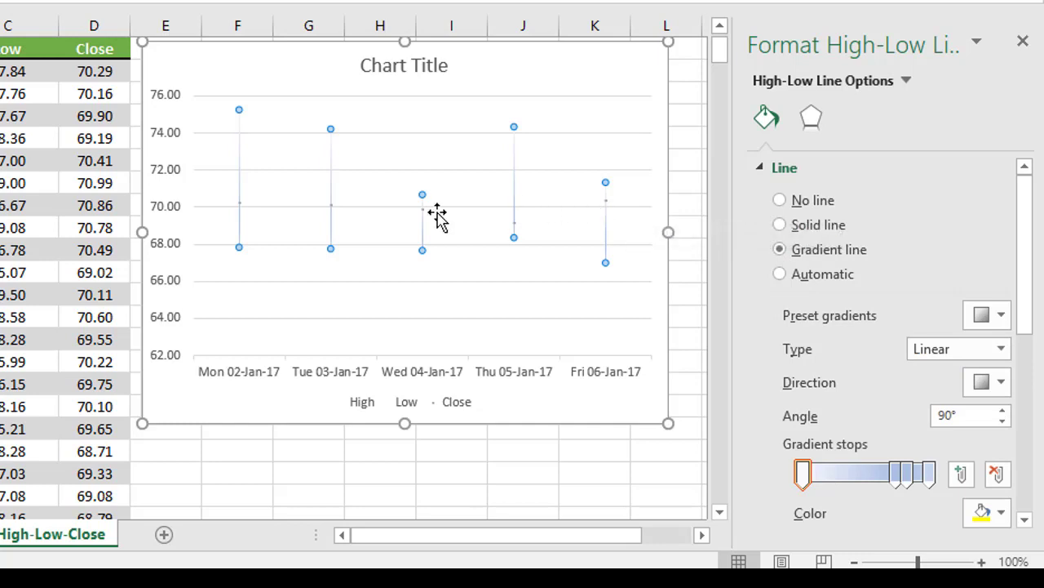
mouse_move(423, 221)
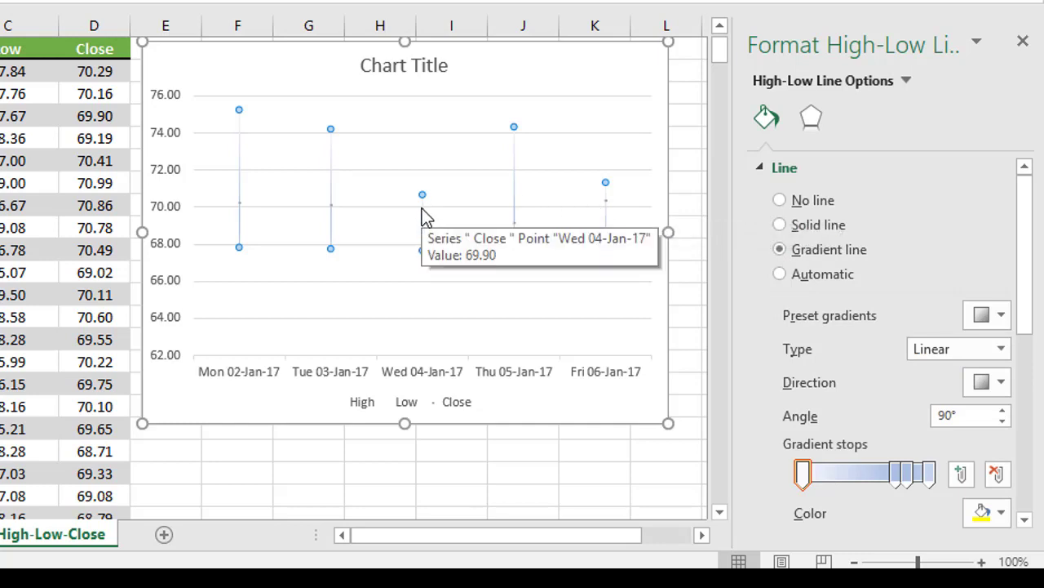
left_click(779, 224)
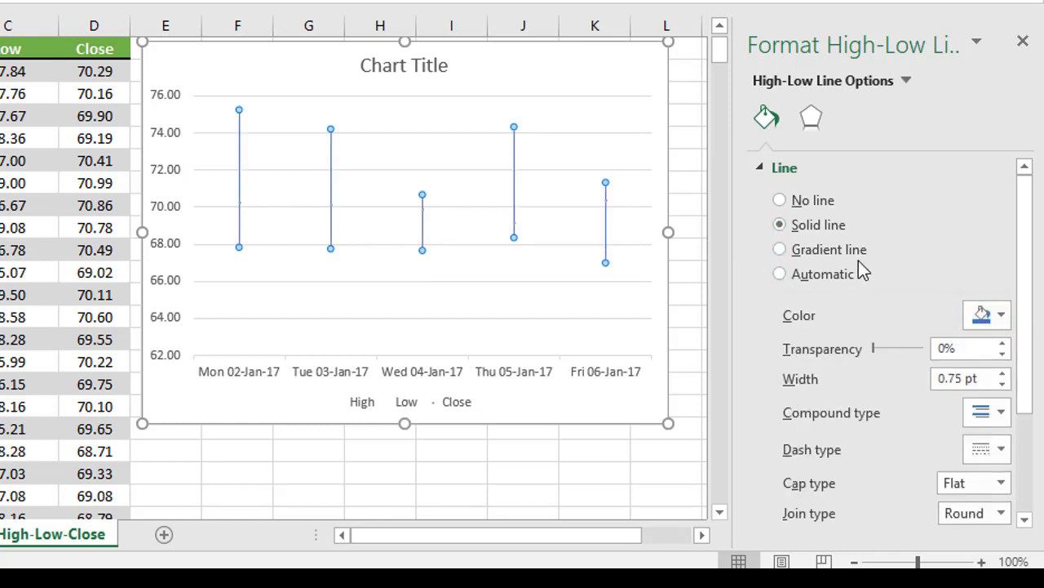
left_click(906, 82)
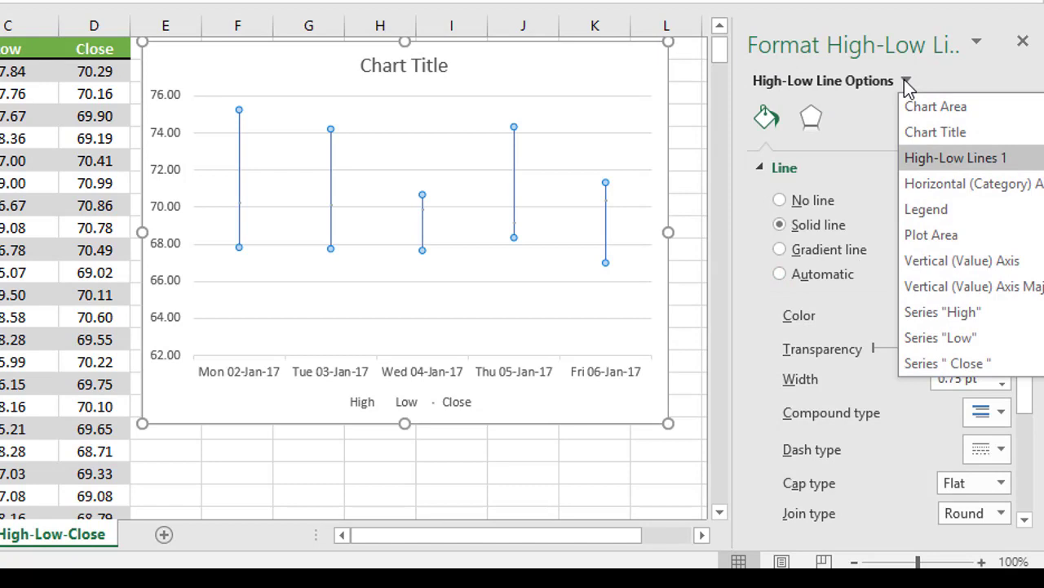
Step: Make the Close series markers squares of size 7
left_click(930, 363)
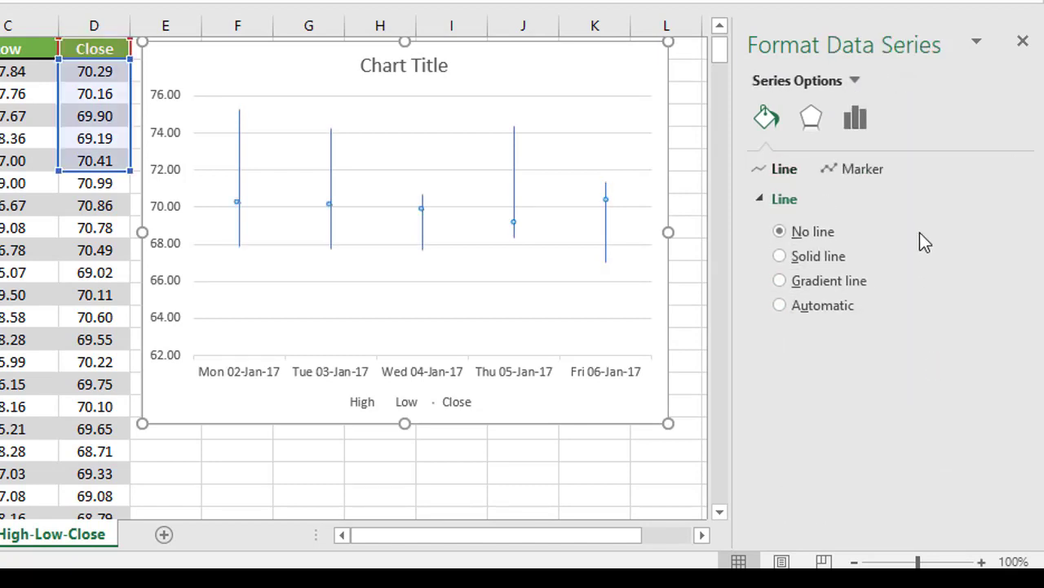
left_click(857, 177)
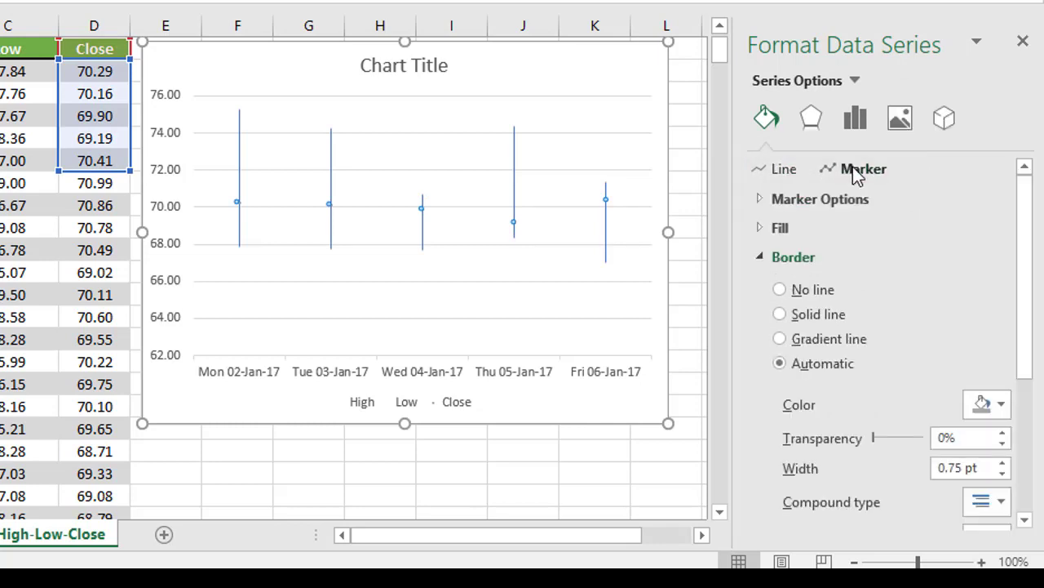
left_click(756, 257)
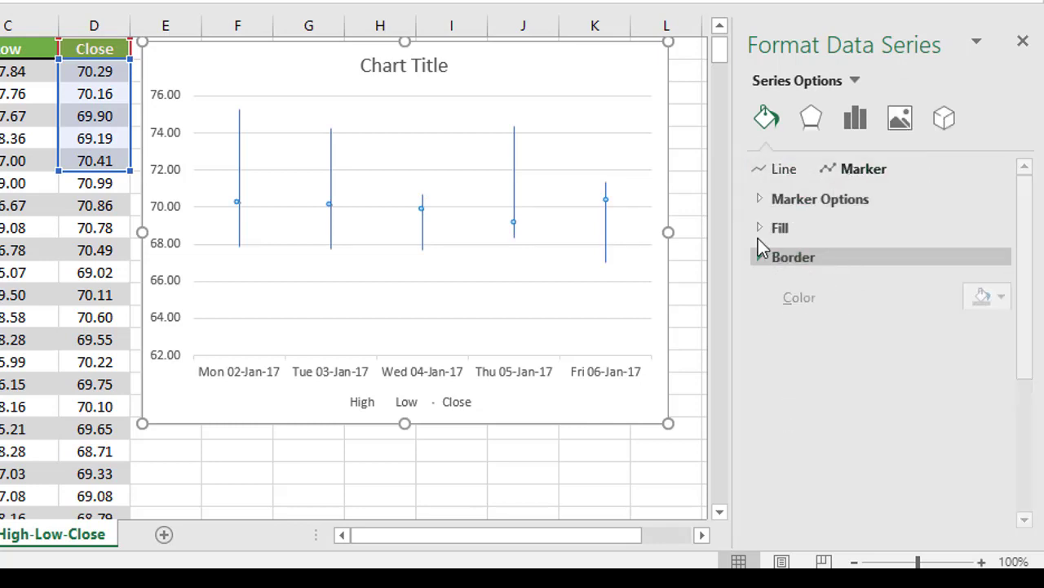
left_click(759, 200)
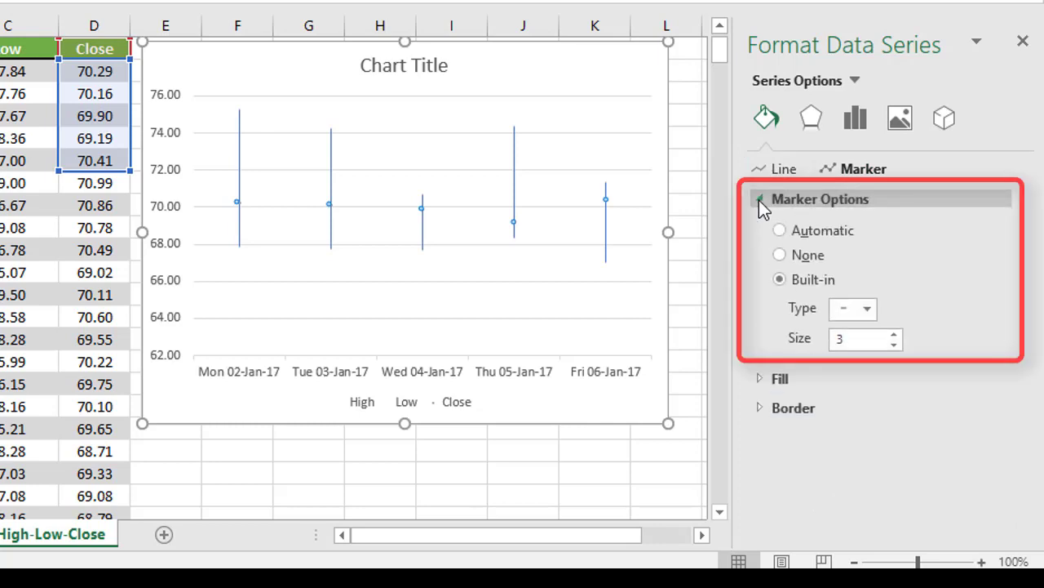
left_click(868, 310)
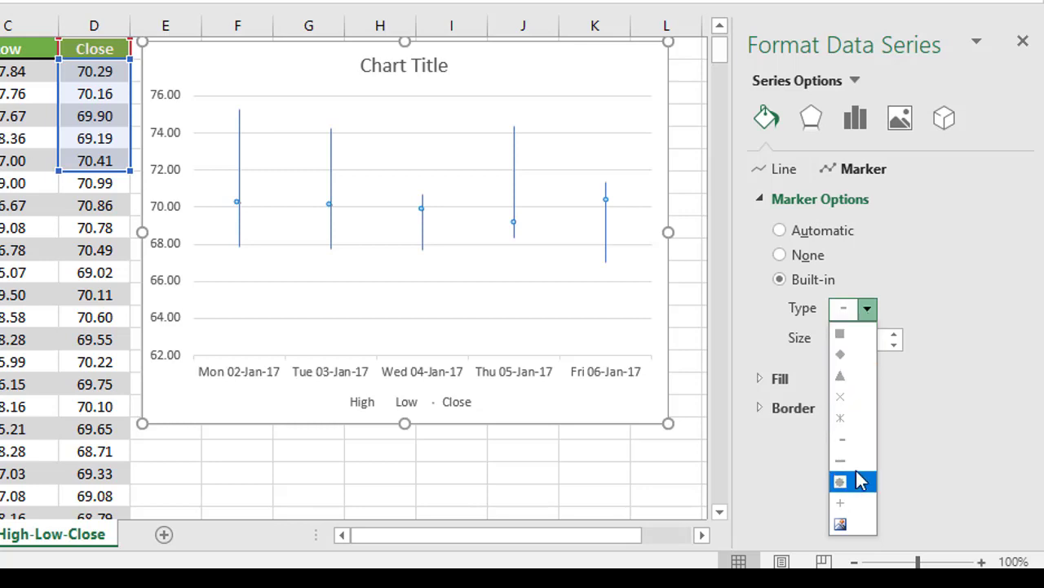
left_click(857, 336)
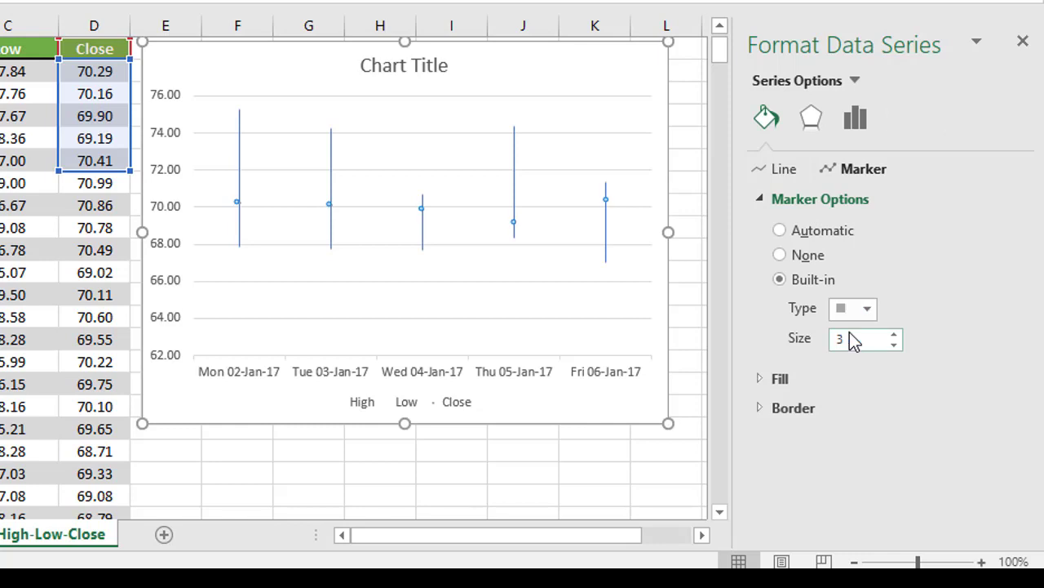
left_click(895, 340)
left_click(895, 340)
left_click(894, 340)
left_click(894, 340)
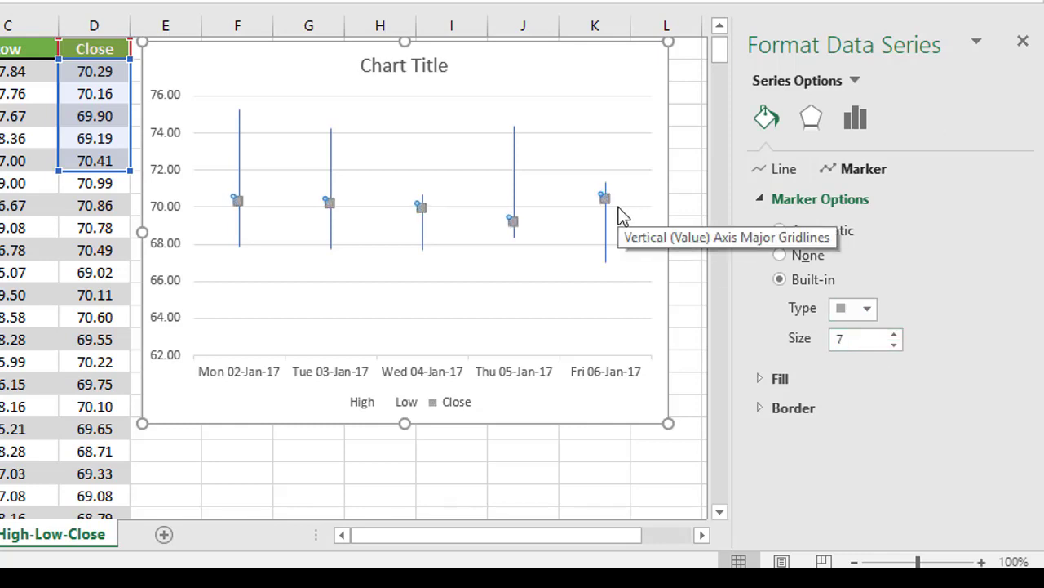
left_click(760, 199)
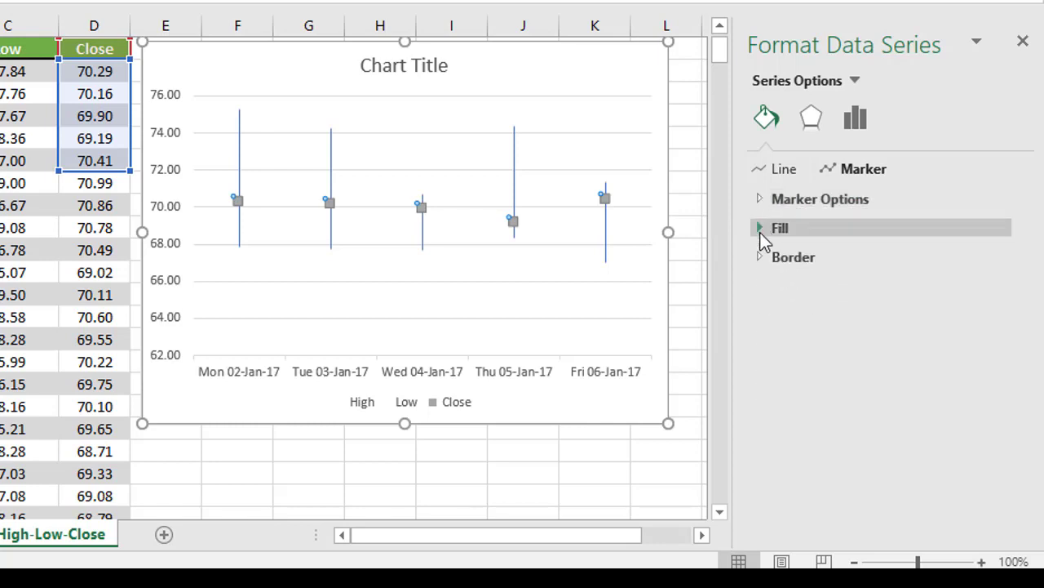
Step: Fill the Close markers with blue and give them no border line
left_click(758, 227)
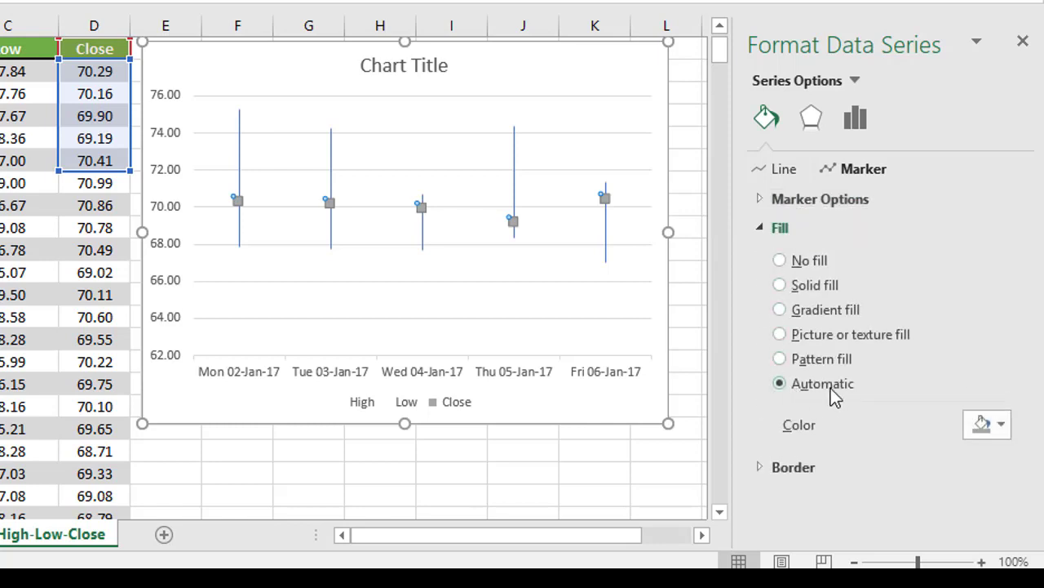
left_click(1009, 430)
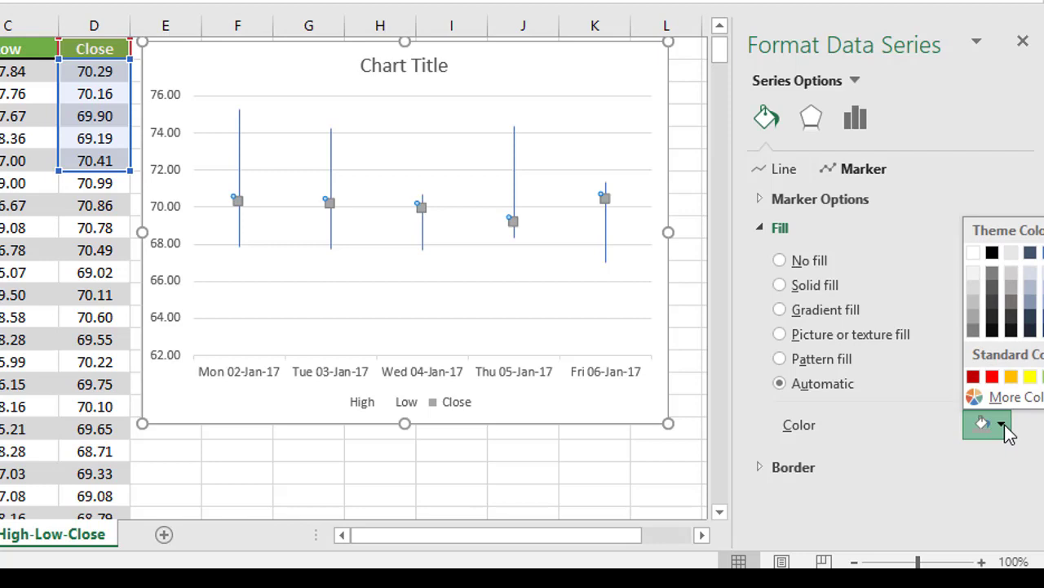
left_click(1043, 376)
left_click(760, 226)
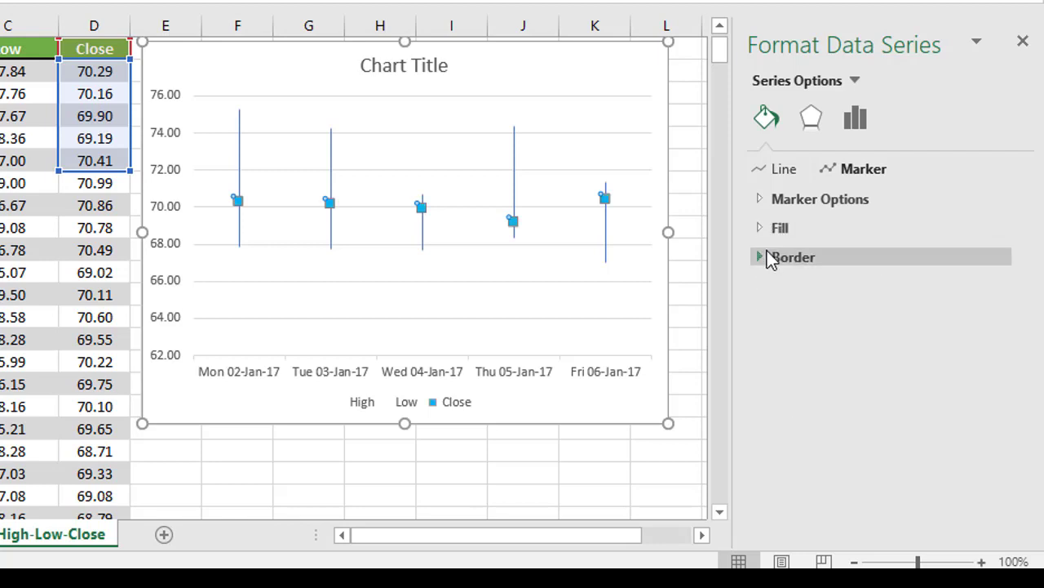
left_click(759, 252)
left_click(779, 289)
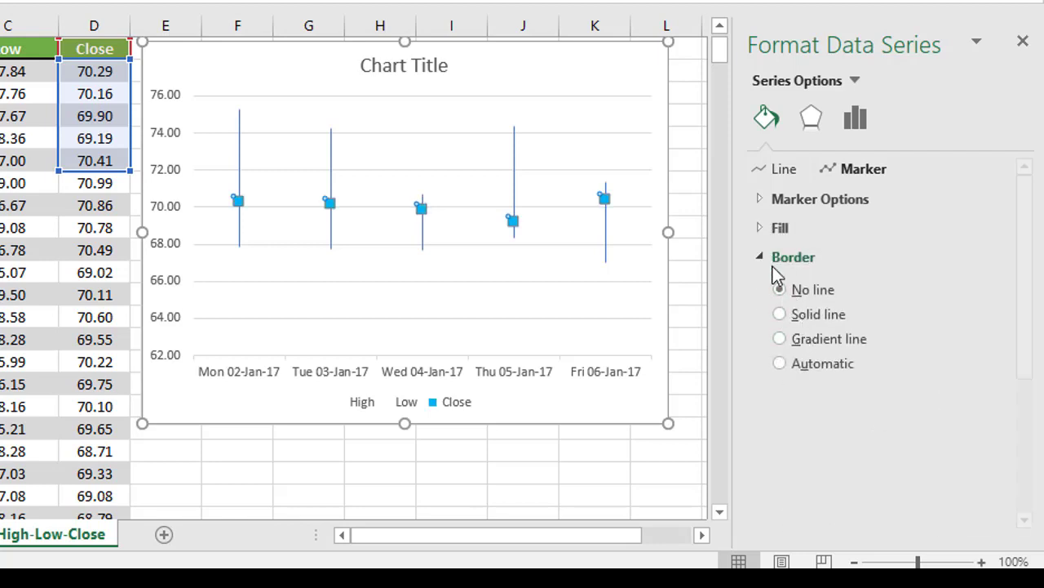
left_click(760, 254)
left_click(618, 225)
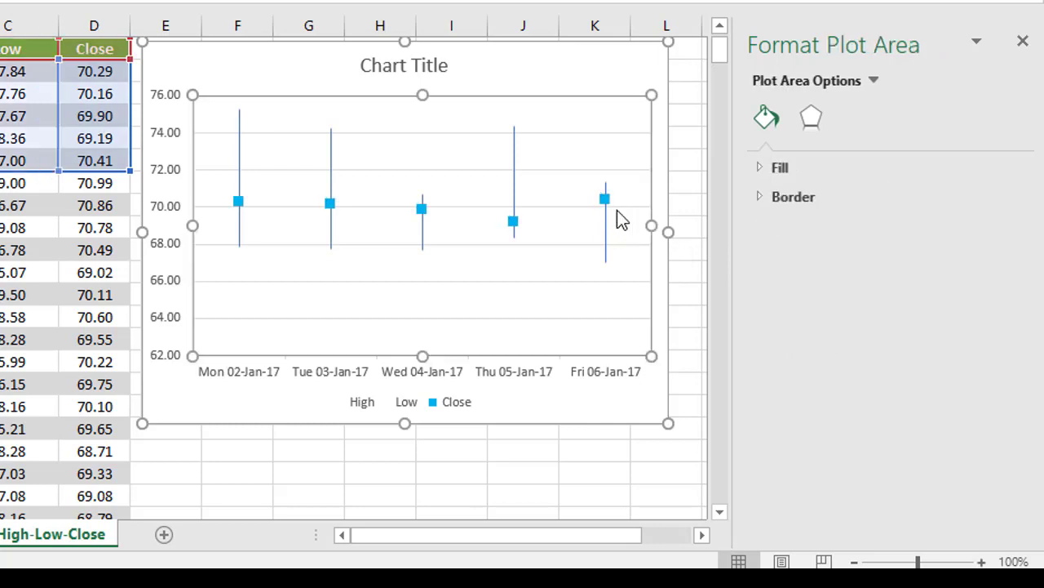
mouse_move(522, 229)
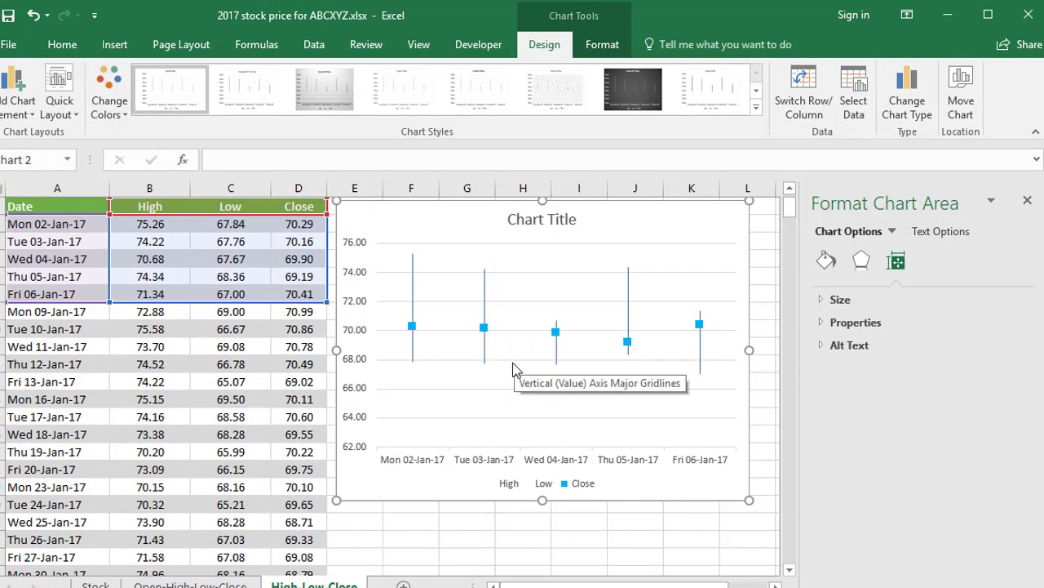
left_click(556, 333)
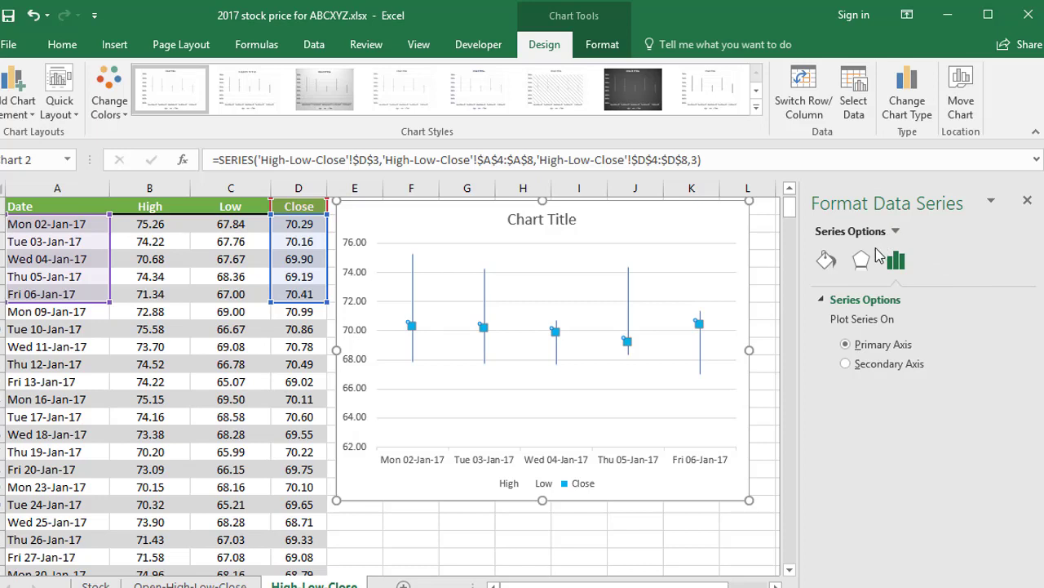
left_click(827, 263)
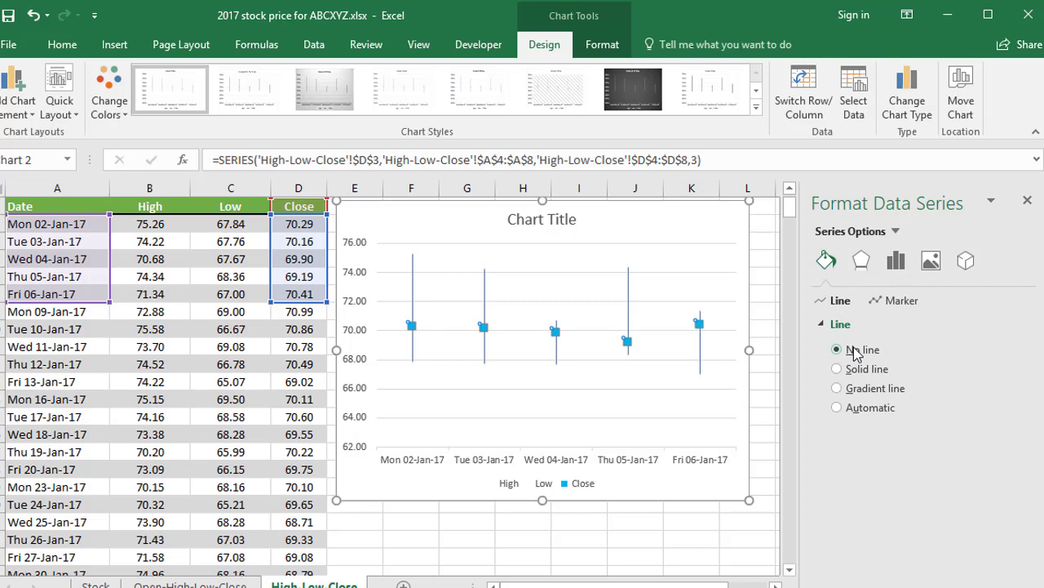
left_click(837, 369)
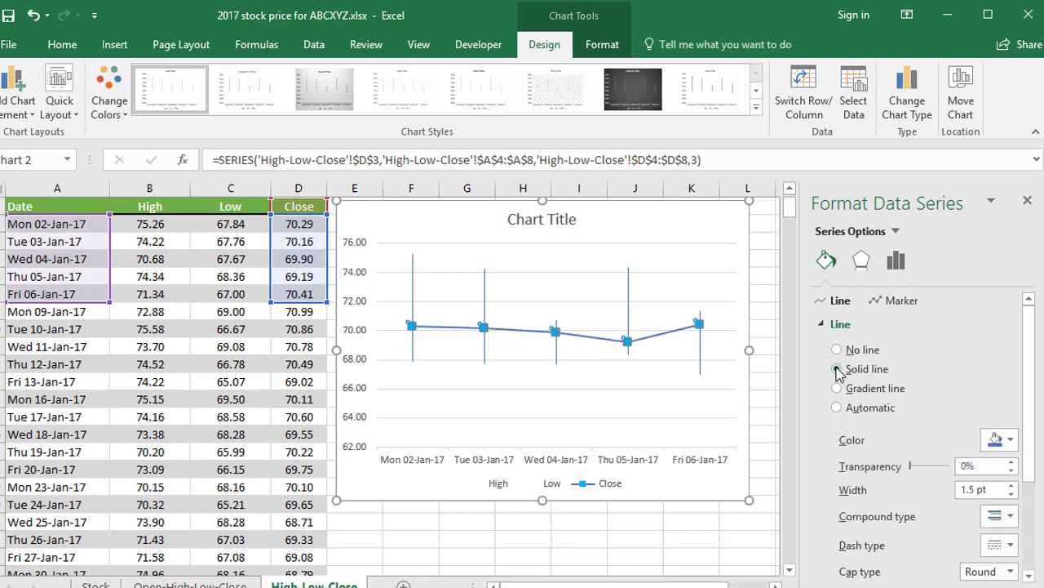
left_click(836, 389)
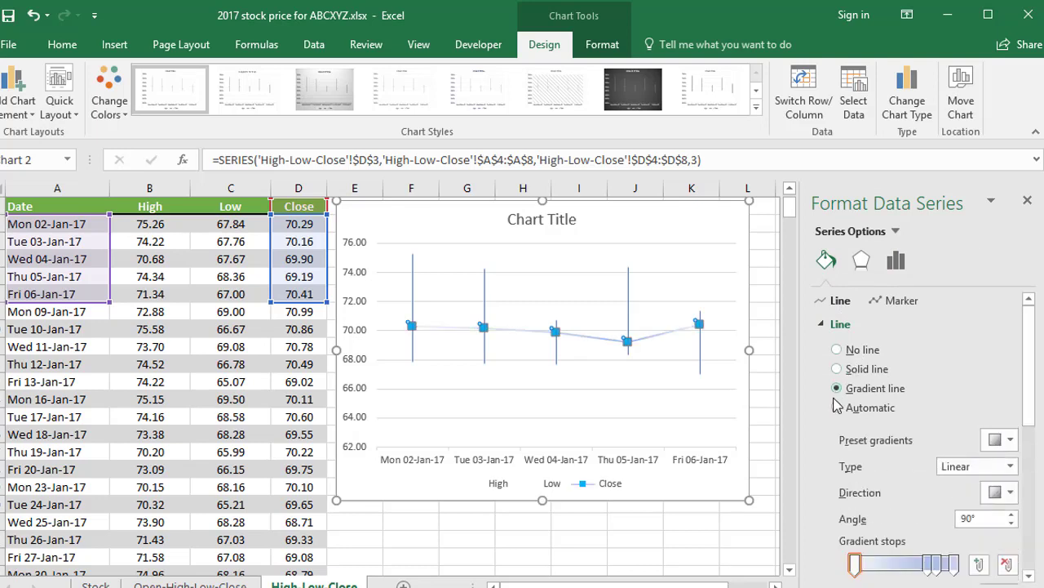
left_click(837, 408)
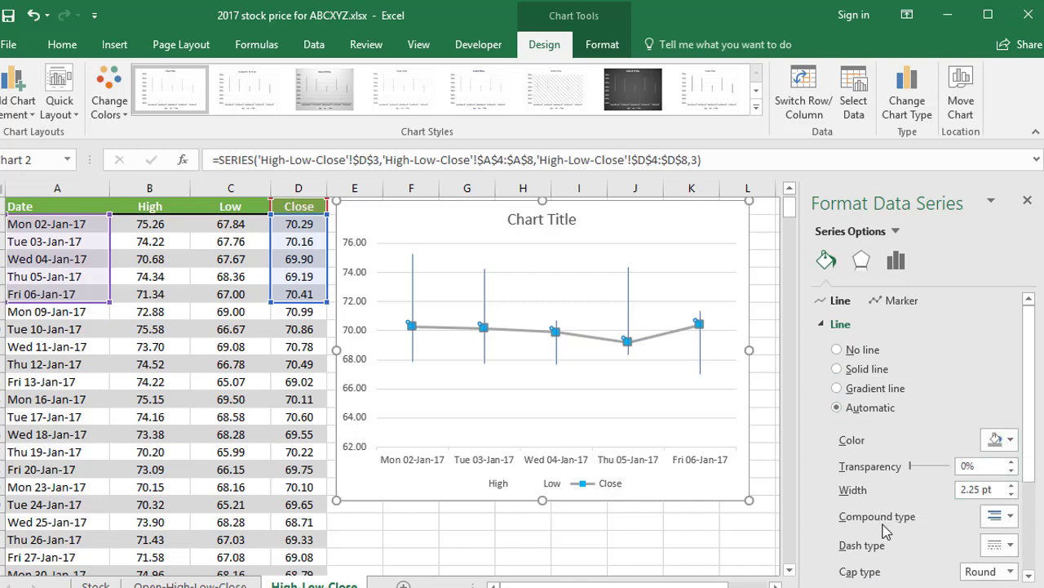
left_click(1010, 547)
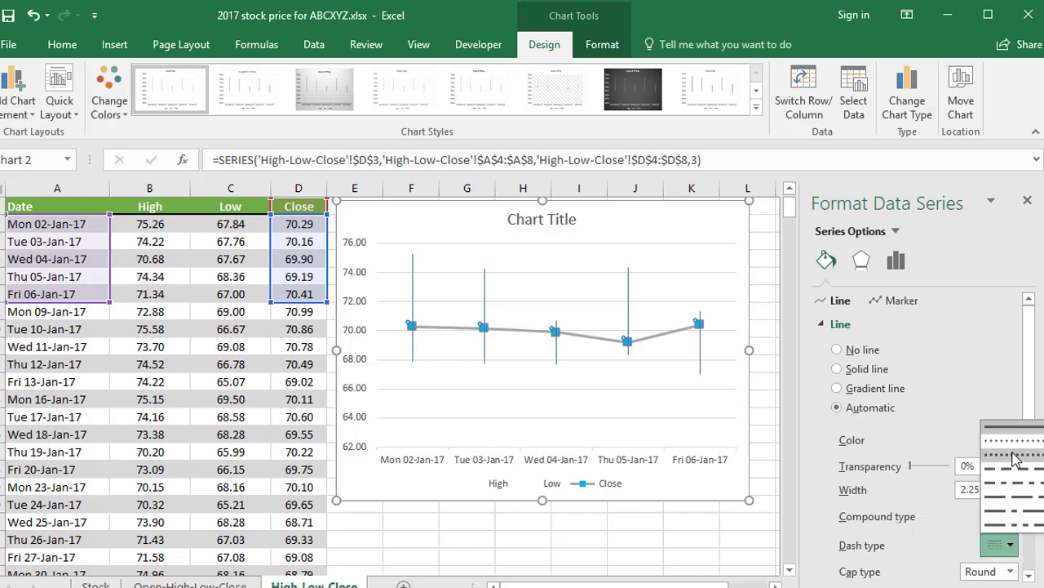
left_click(1012, 468)
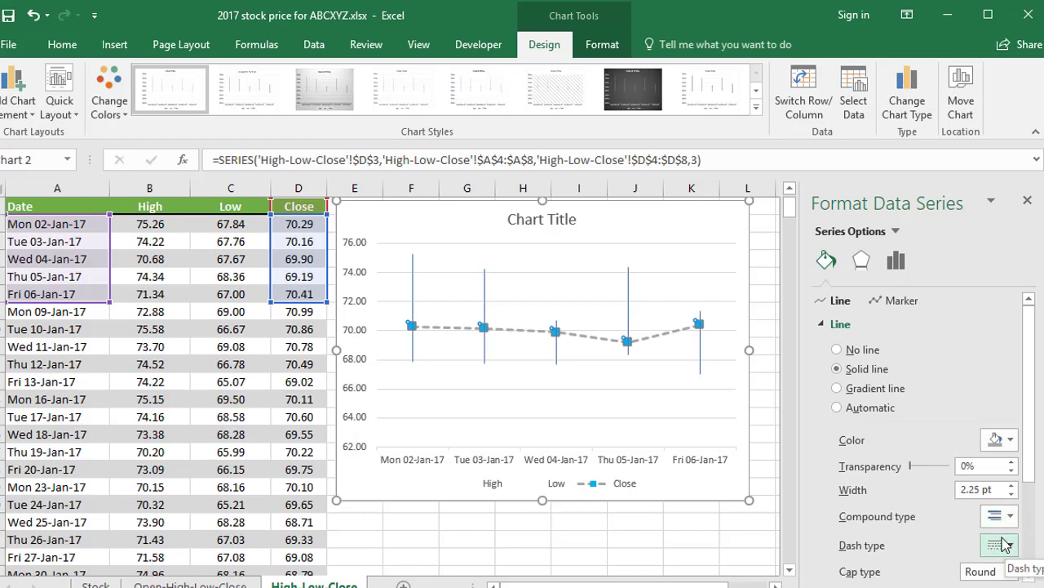
scroll(964, 529, "down", 3)
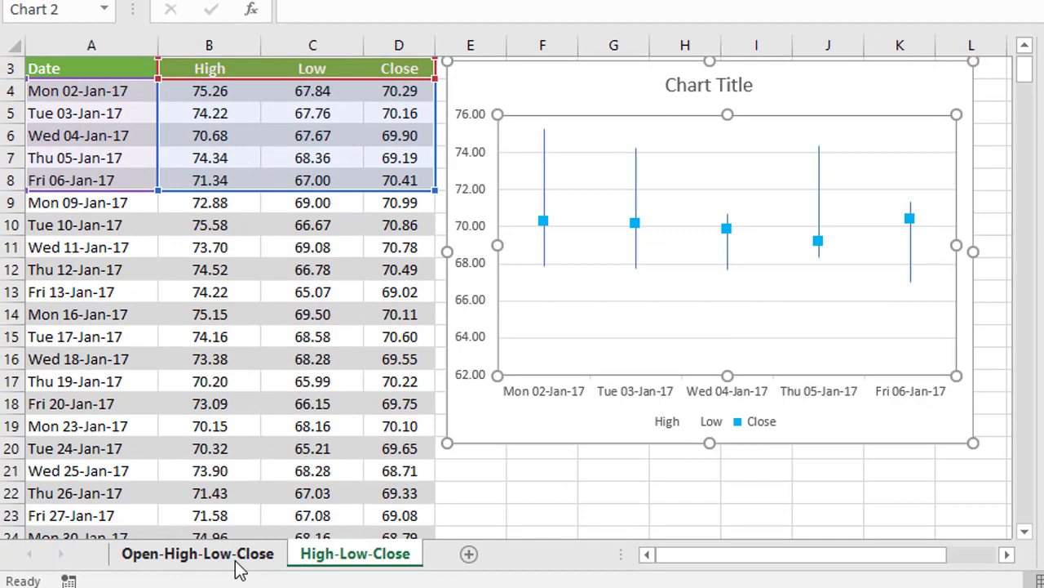
Step: Select A3:E8 on the Open-High-Low-Close sheet and insert an Open-High-Low-Close stock chart
left_click(239, 559)
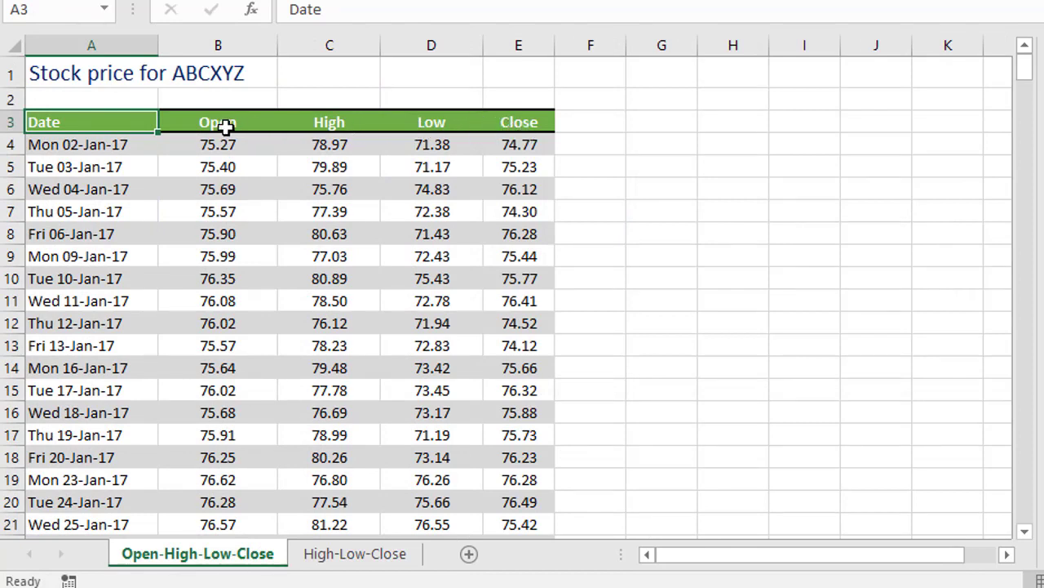
left_click_drag(100, 121, 504, 245)
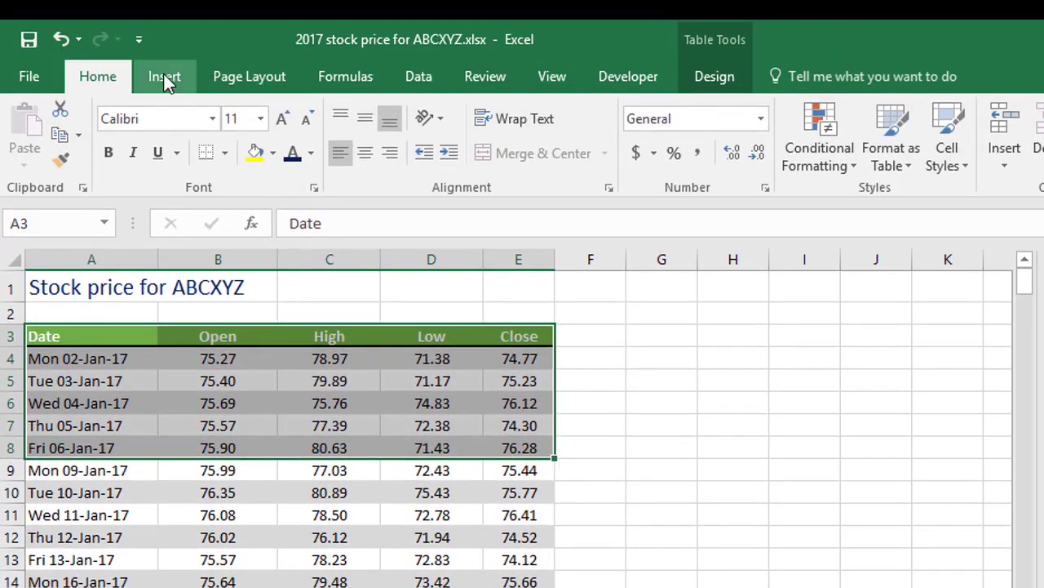
left_click(164, 76)
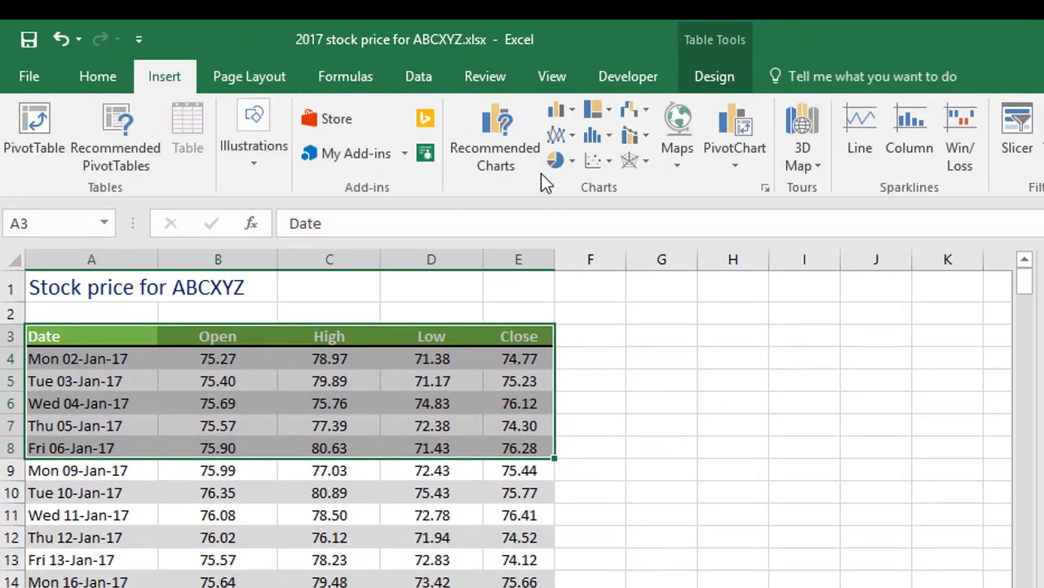
left_click(646, 114)
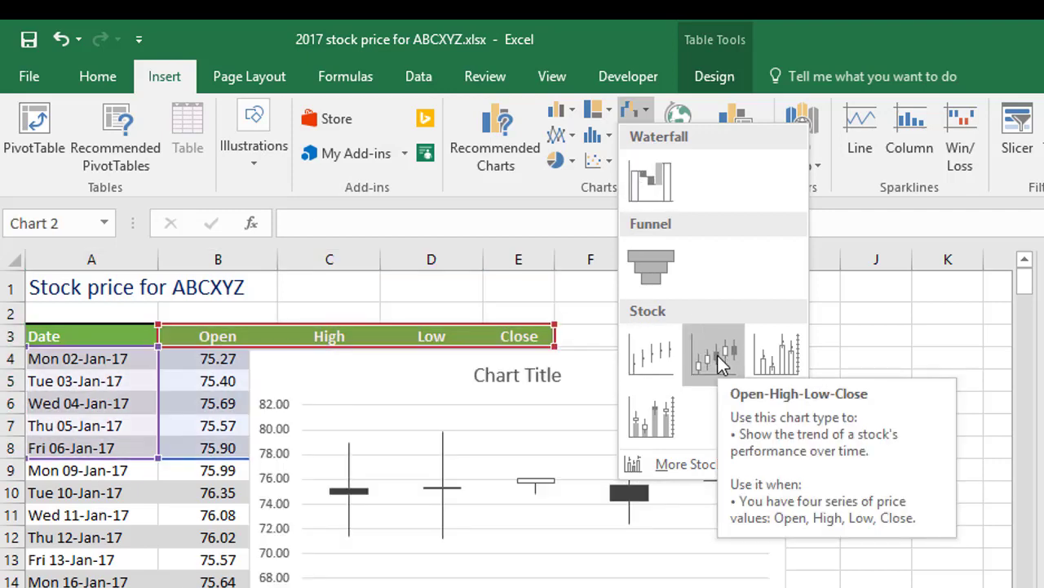
left_click(718, 355)
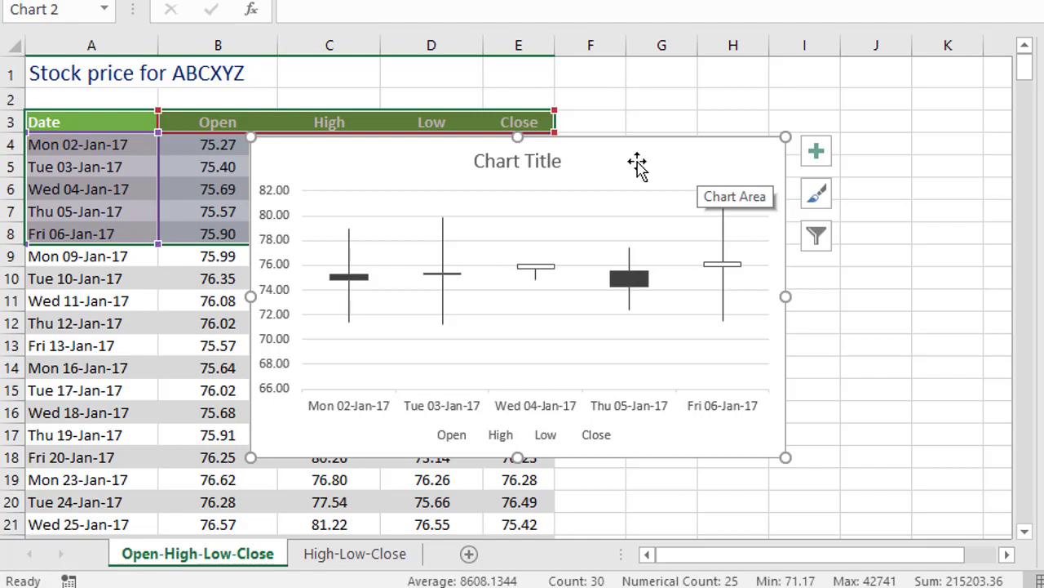
Step: Drag the candlestick chart to the right of the price table
left_click_drag(629, 163, 946, 133)
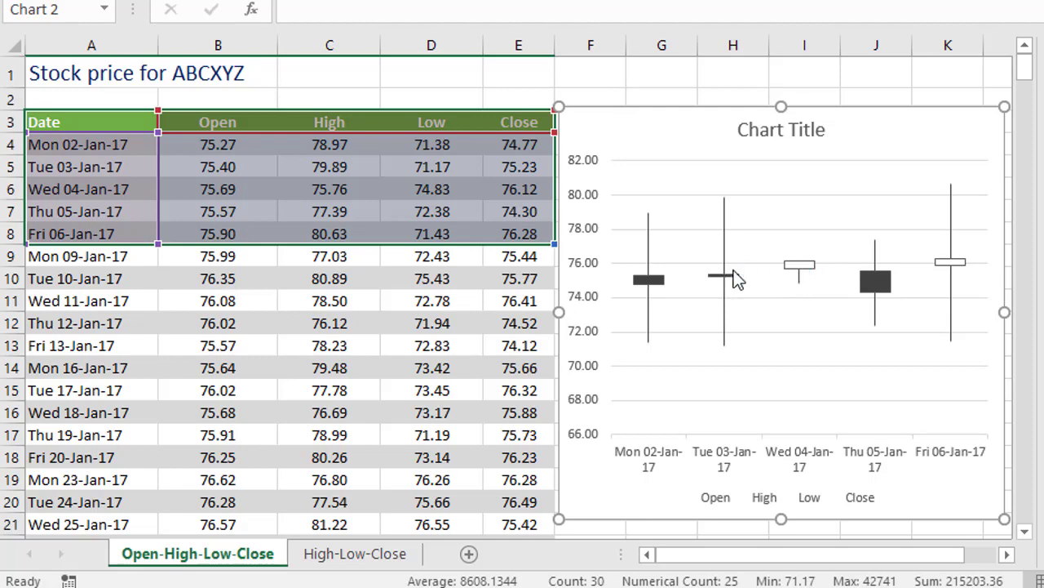
mouse_move(725, 277)
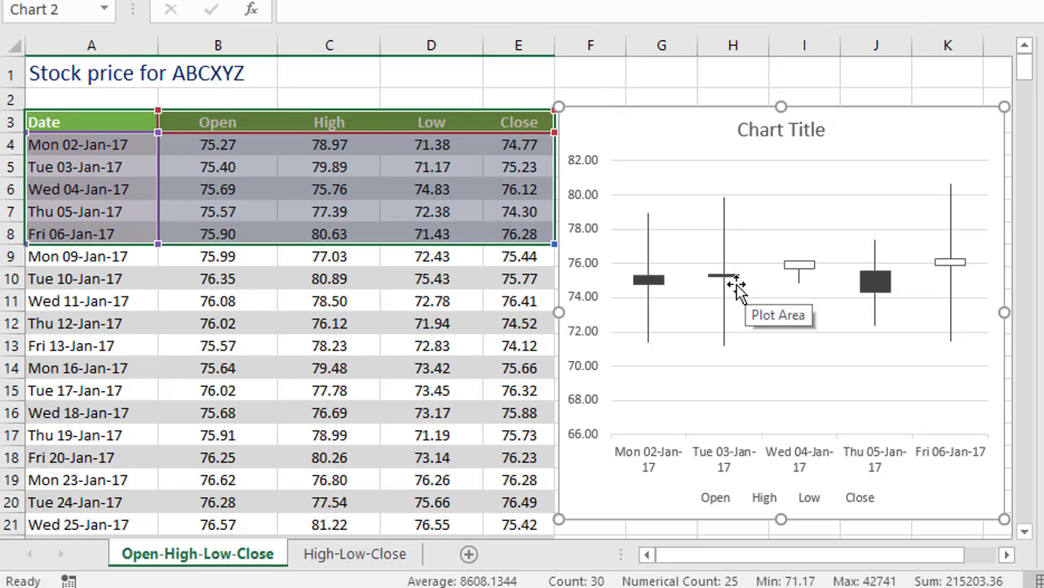
Step: Open the Format Data Series pane for the candlestick chart and its chart element list
double_click(739, 282)
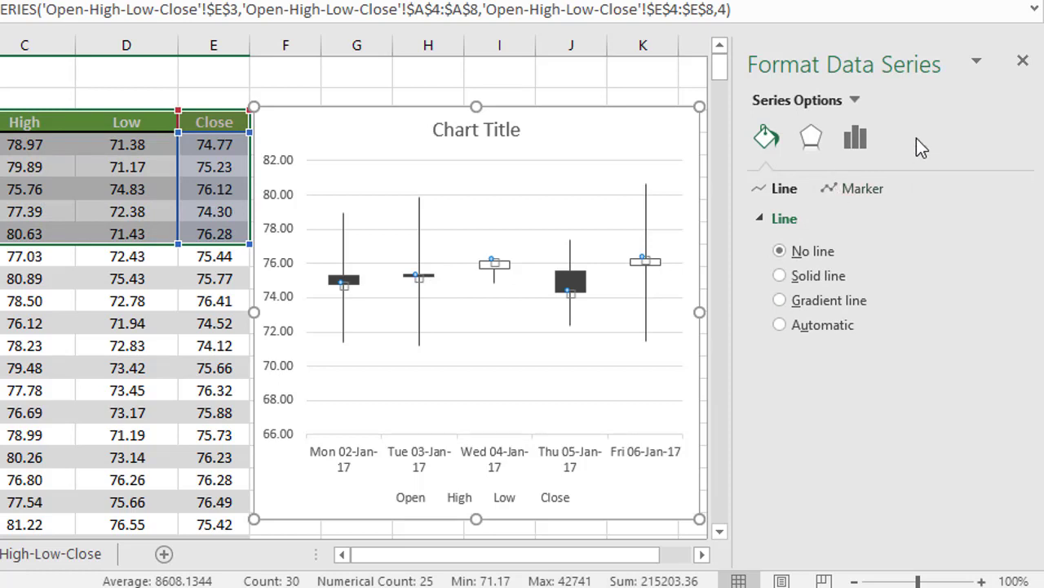
left_click(853, 102)
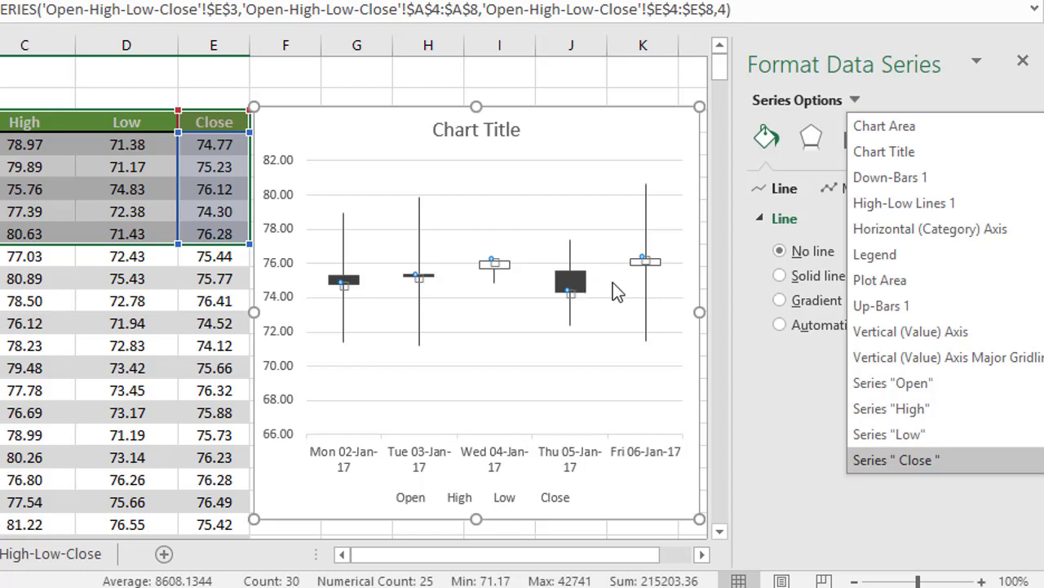
Step: Fill the candlestick up bars with light blue
left_click(880, 306)
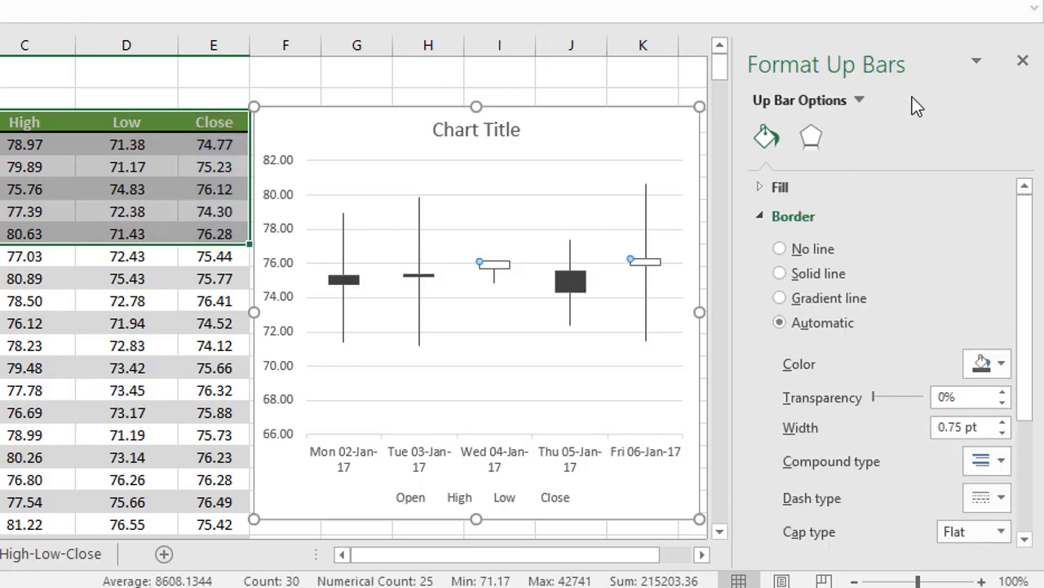
left_click(761, 214)
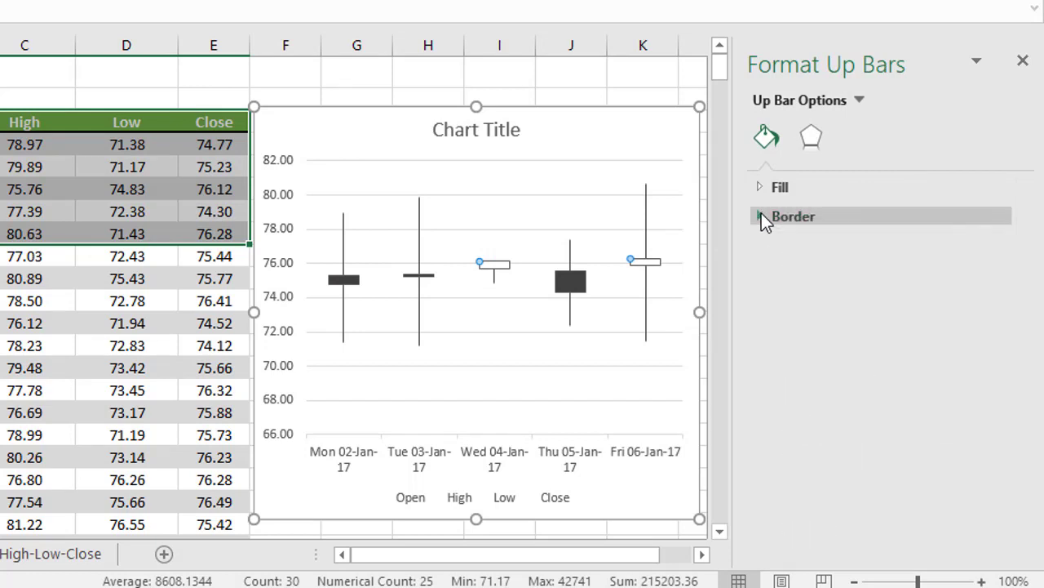
left_click(757, 186)
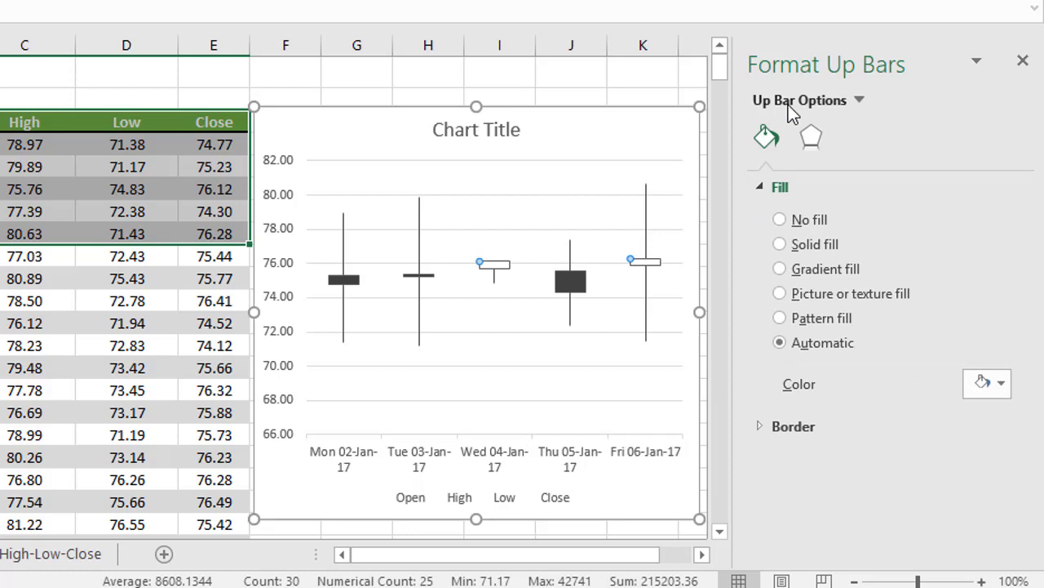
left_click(998, 385)
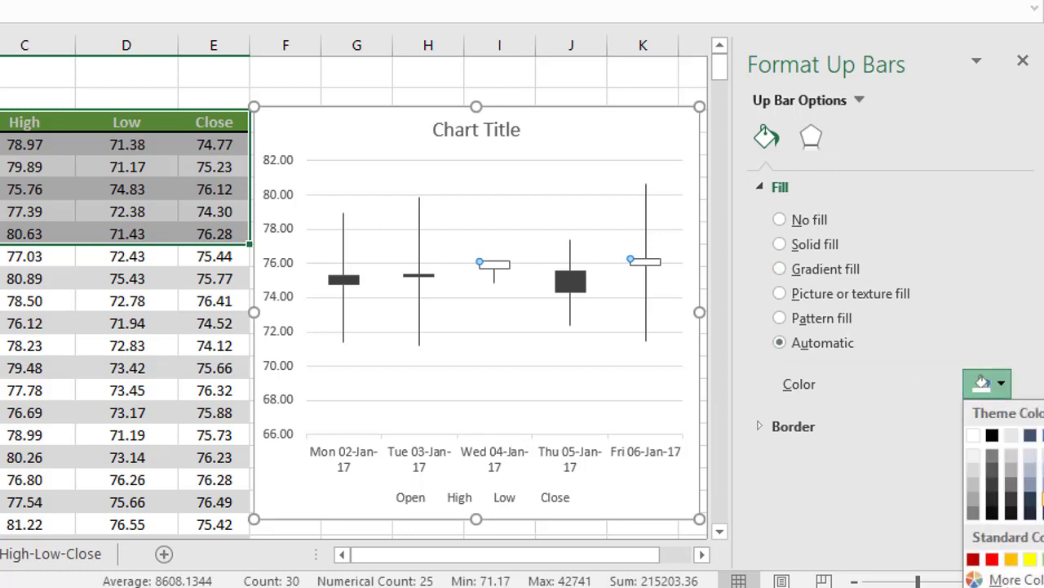
left_click(1043, 560)
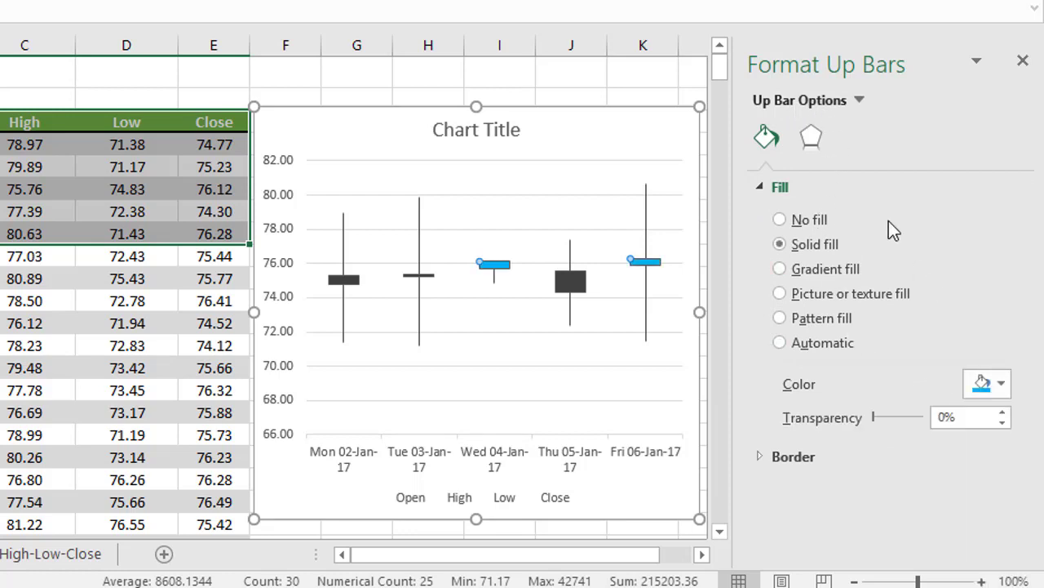
Step: Fill the candlestick down bars with red
left_click(859, 98)
left_click(873, 174)
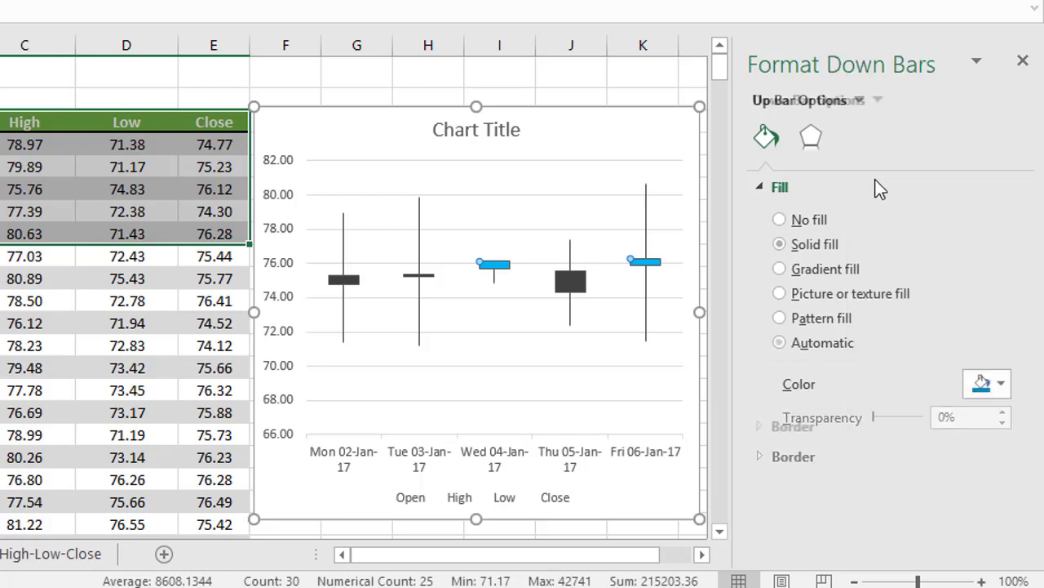
left_click(997, 385)
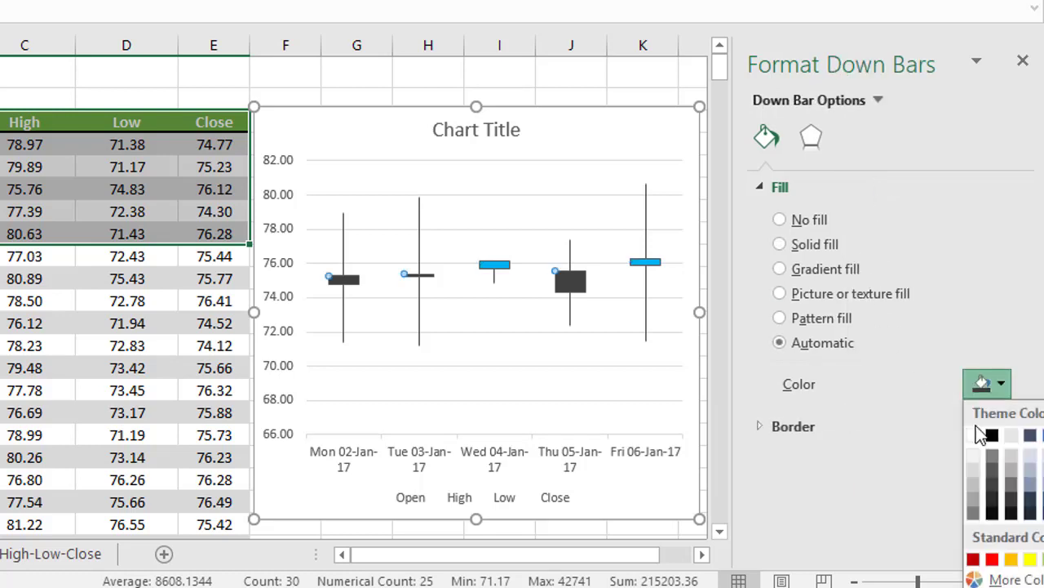
left_click(992, 559)
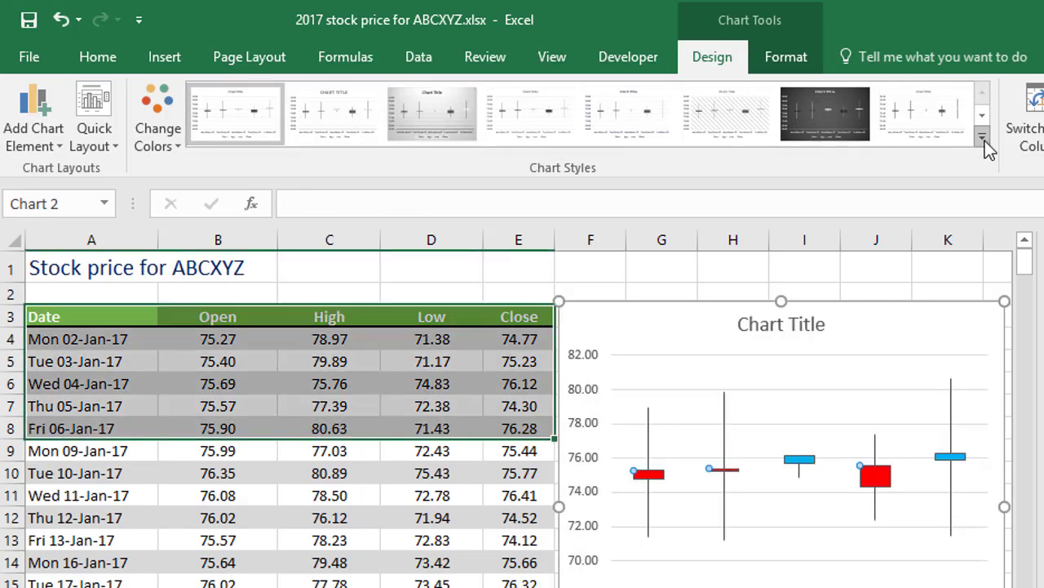
Step: Apply the blue chart style with white hatched candles, then open the Format Down Bars settings
left_click(983, 139)
left_click(243, 190)
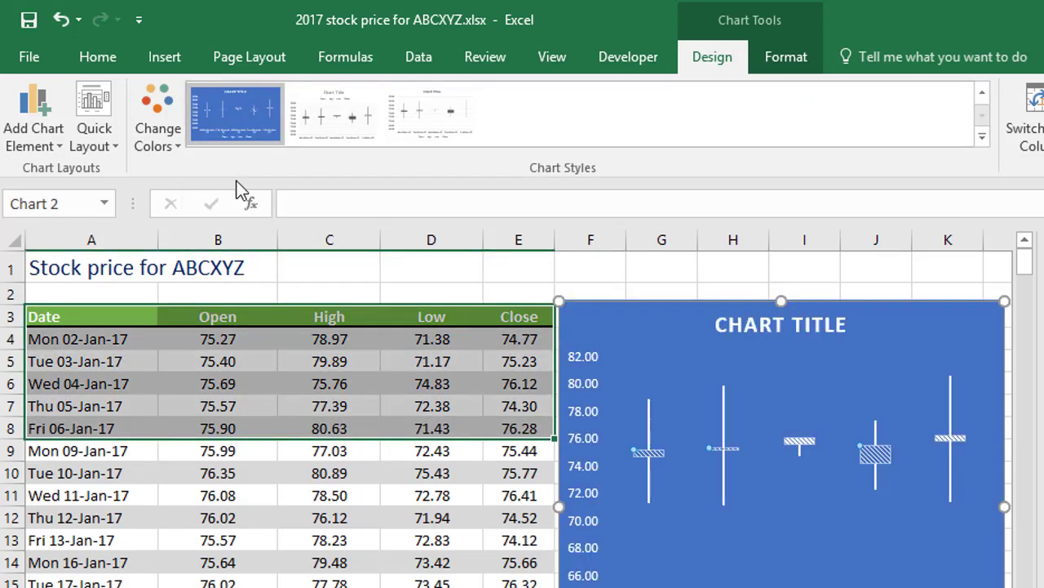
double_click(875, 453)
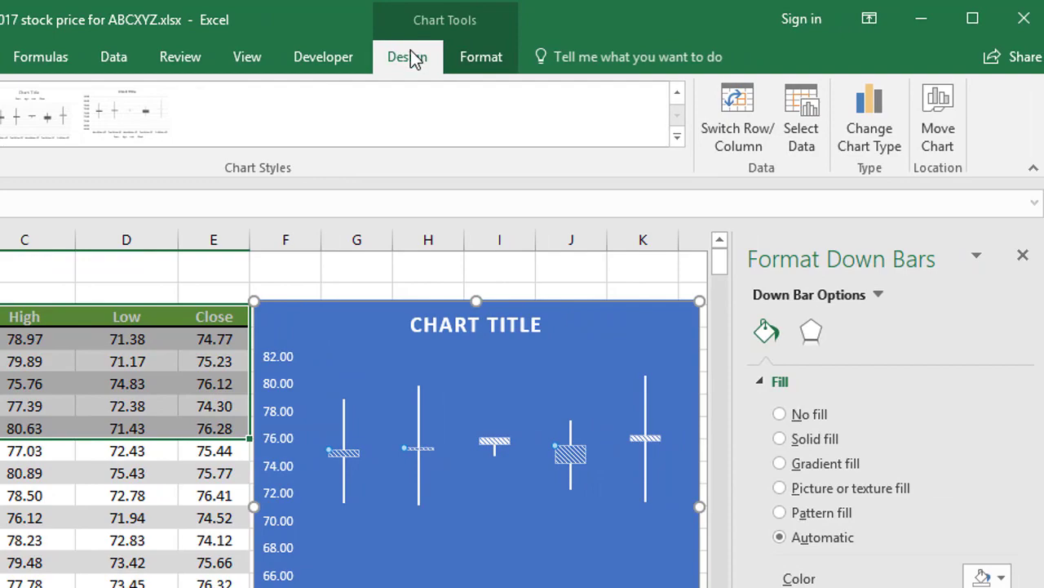
Step: Extend the chart's data range down to Fri 13-Jan-17
left_click(804, 131)
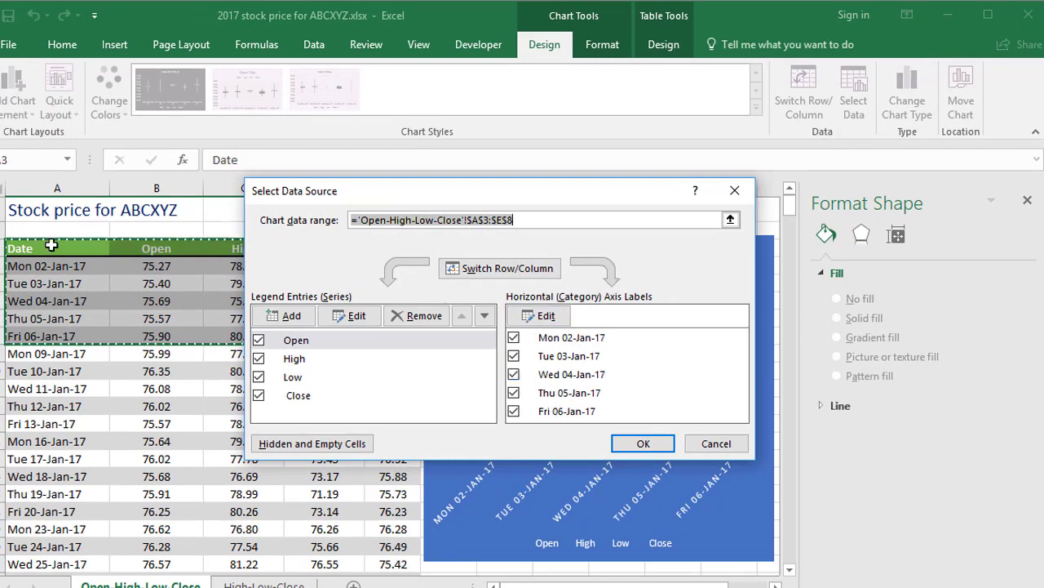
left_click_drag(24, 246, 394, 431)
left_click(643, 443)
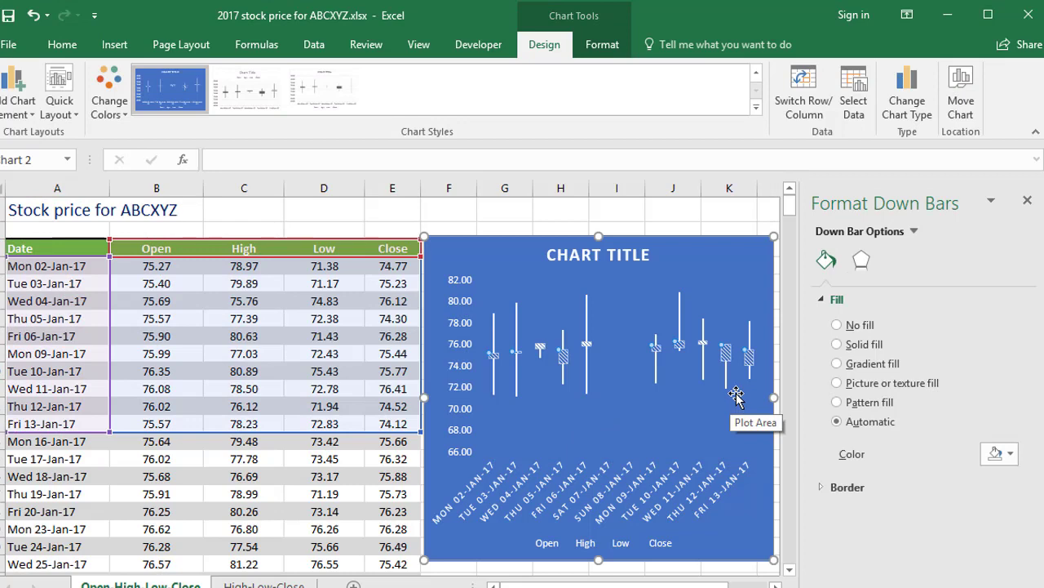
Step: Widen the chart's data range to A3:E25 so it runs through Tue 31-Jan-17
left_click(542, 243)
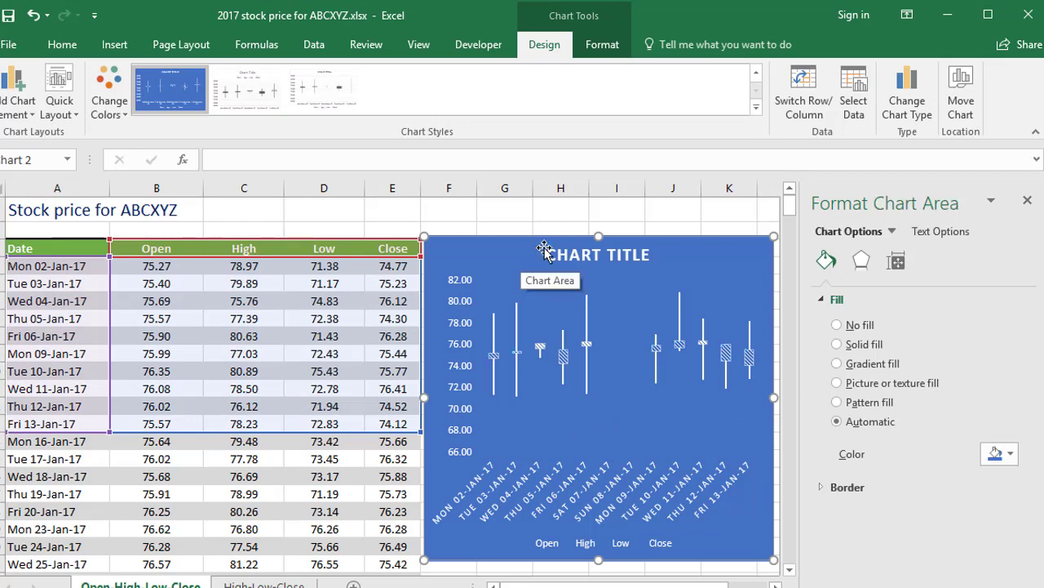
left_click(854, 94)
left_click_drag(77, 246, 417, 526)
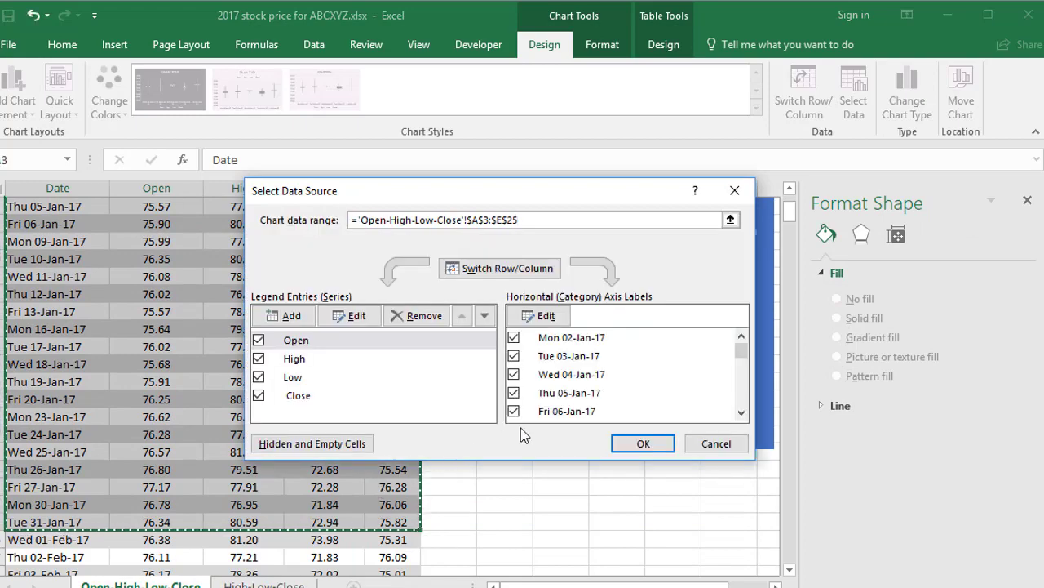
left_click(643, 445)
scroll(628, 294, "up", 1)
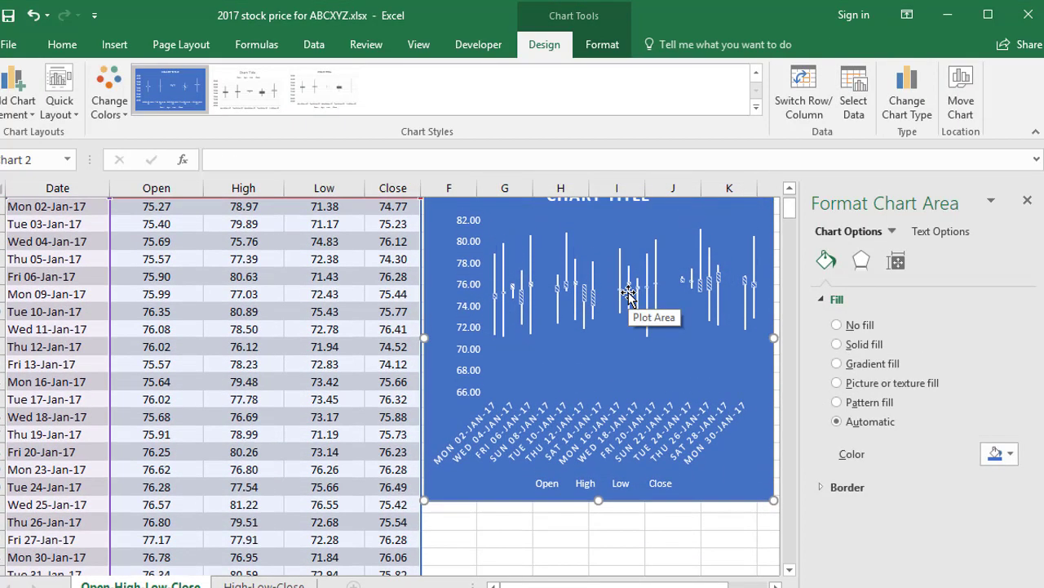
scroll(628, 294, "up", 1)
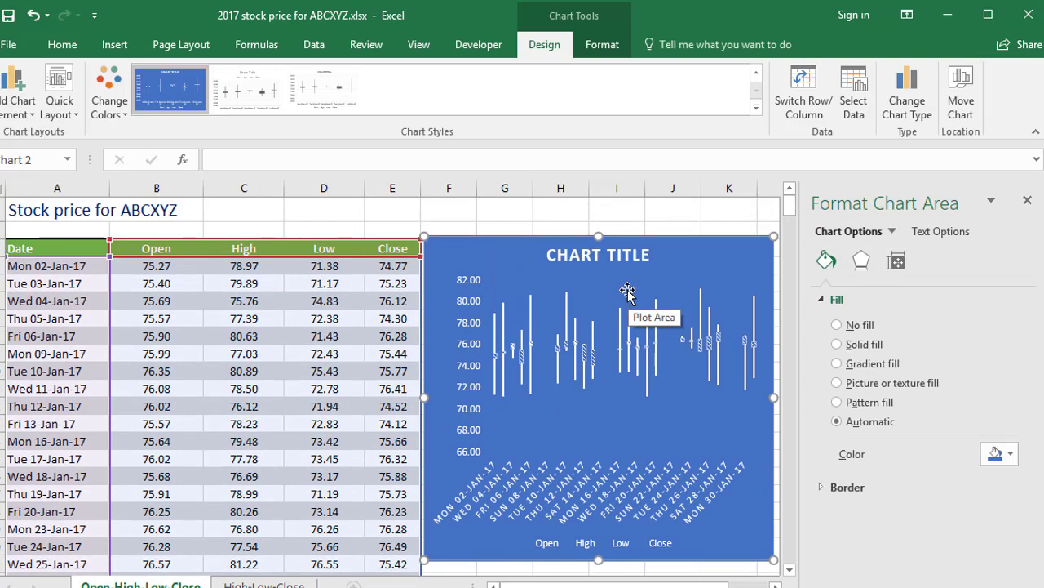
Step: Move the candlestick chart to a new chart sheet named 'Stock'
left_click(961, 92)
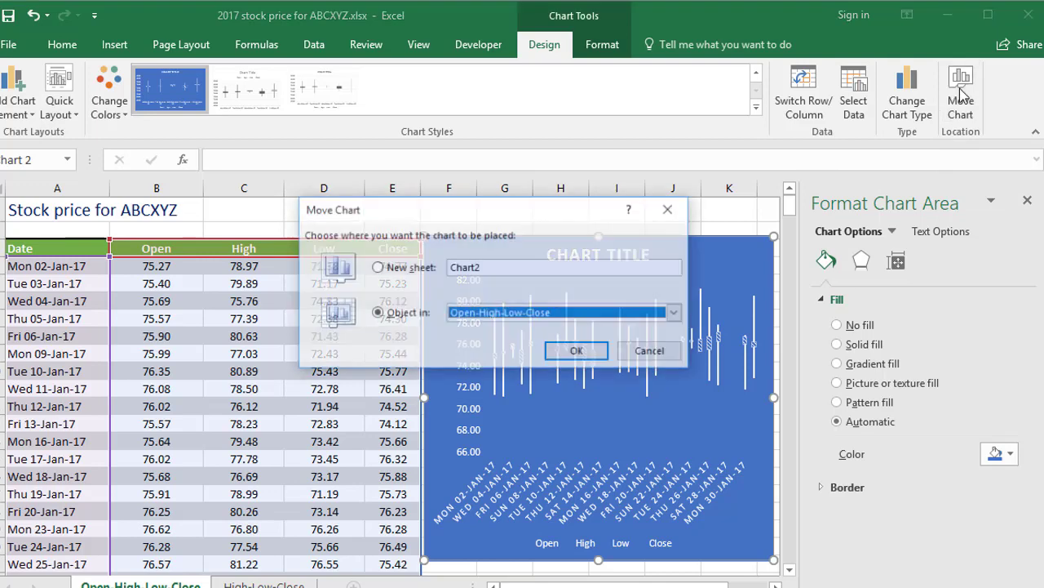
left_click(392, 268)
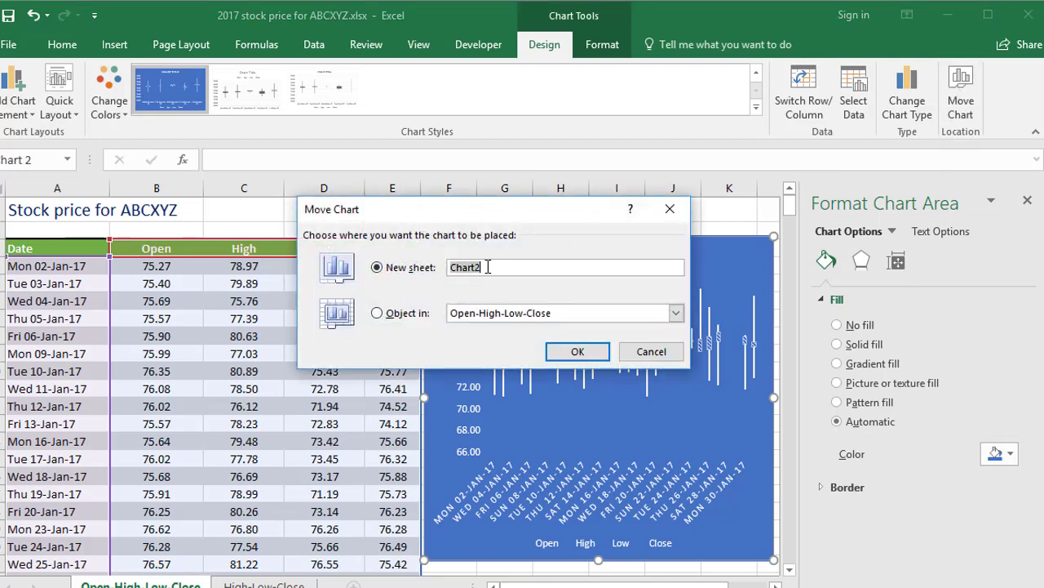
type("Stock")
key("Return")
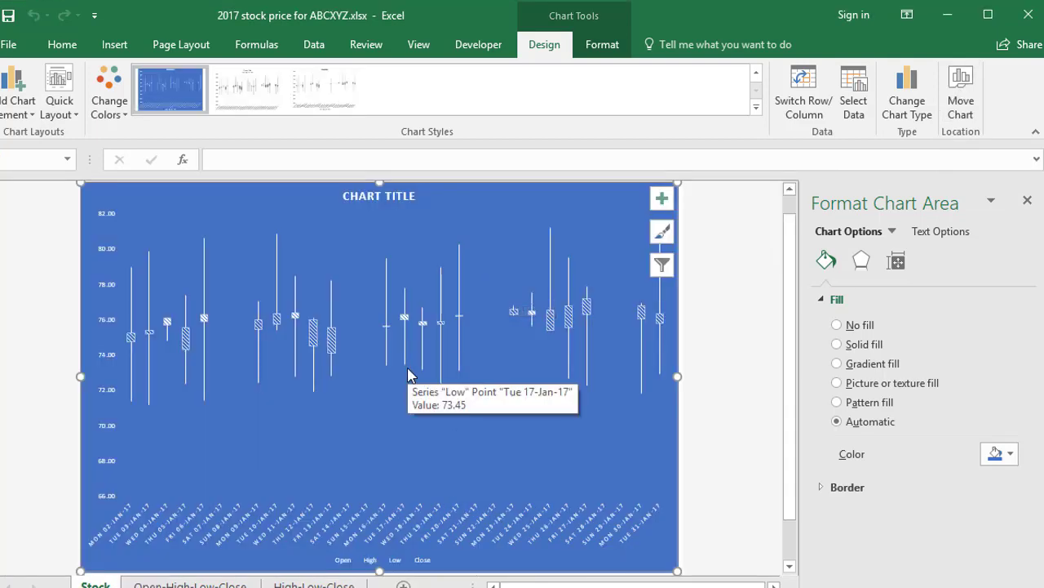